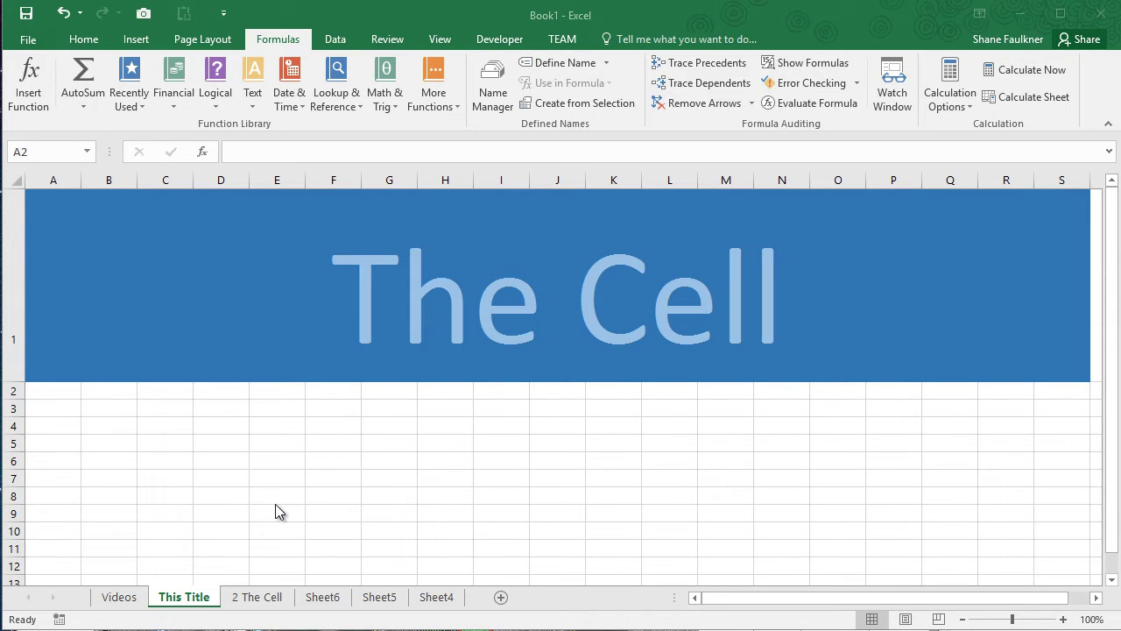
- Bring the Excel workbook window into focus
click(275, 602)
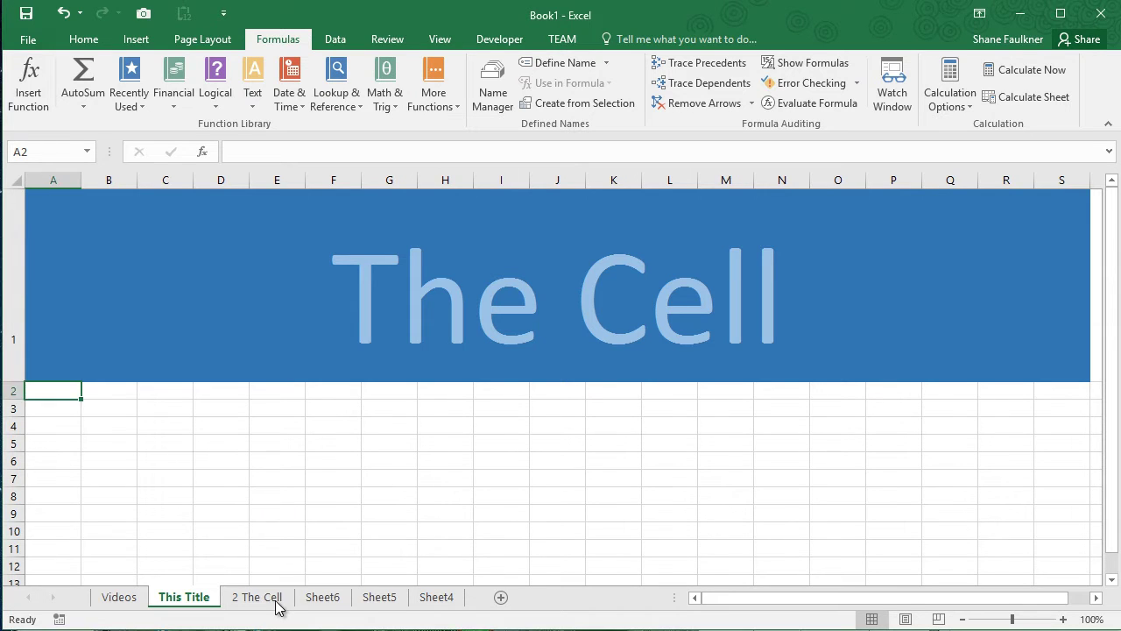
- Switch to the '2 The Cell' sheet, select F9, and arrow around E9–G10
click(275, 601)
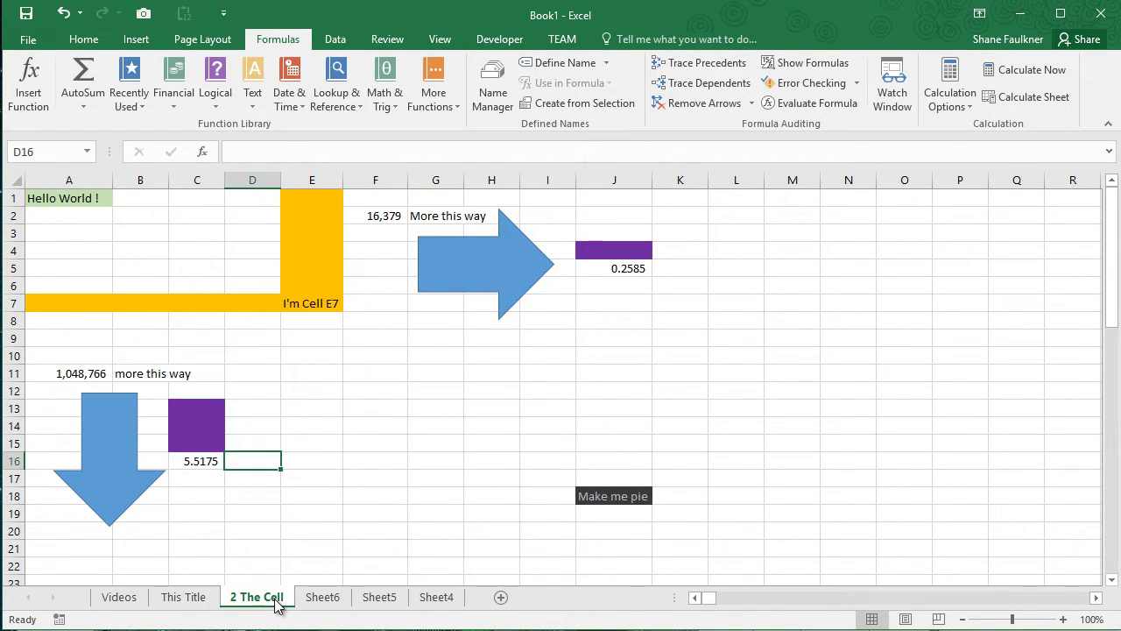
click(364, 338)
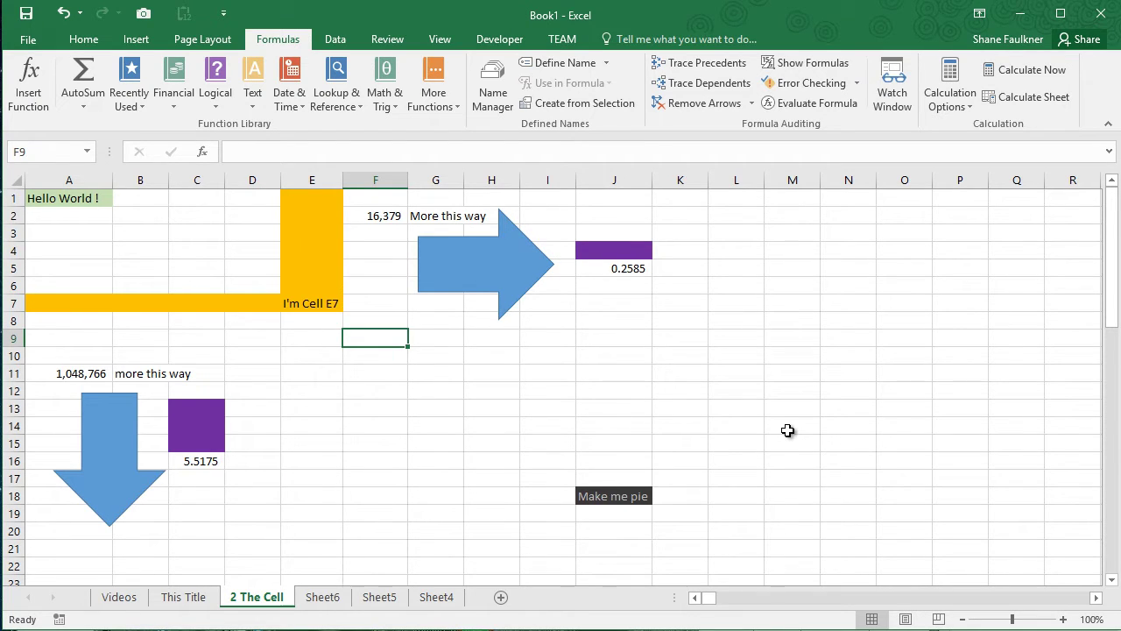
key(Left)
key(Left)
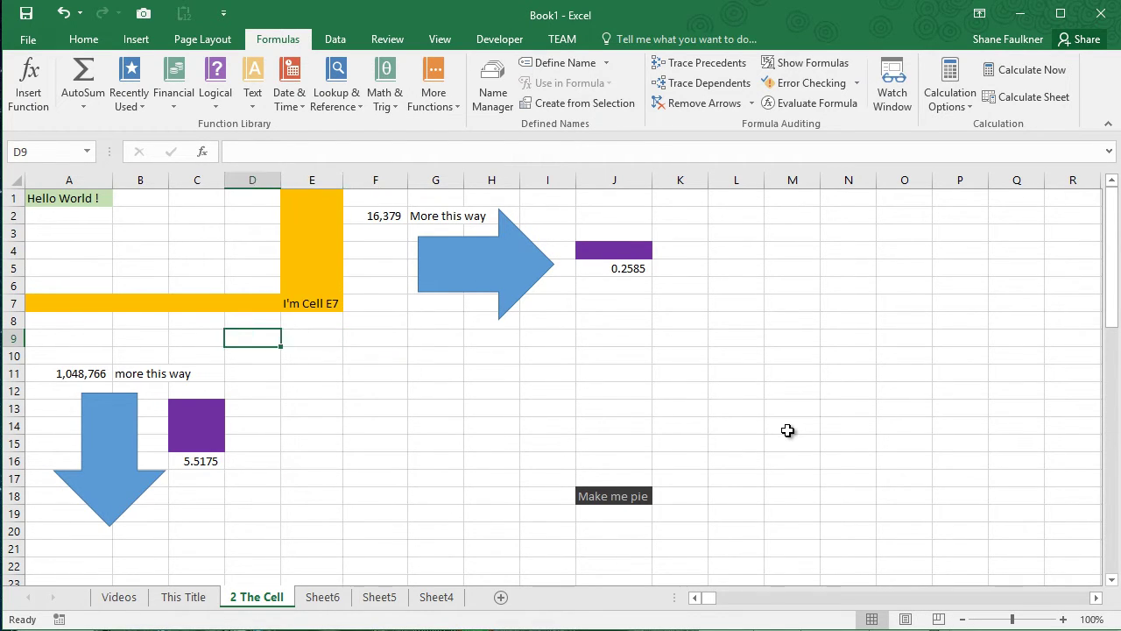
key(Right)
key(Right)
key(Right)
key(Down)
- Arrow the active cell through columns E–G and along row 14 out to L14
key(Down)
key(Down)
key(Left)
key(Left)
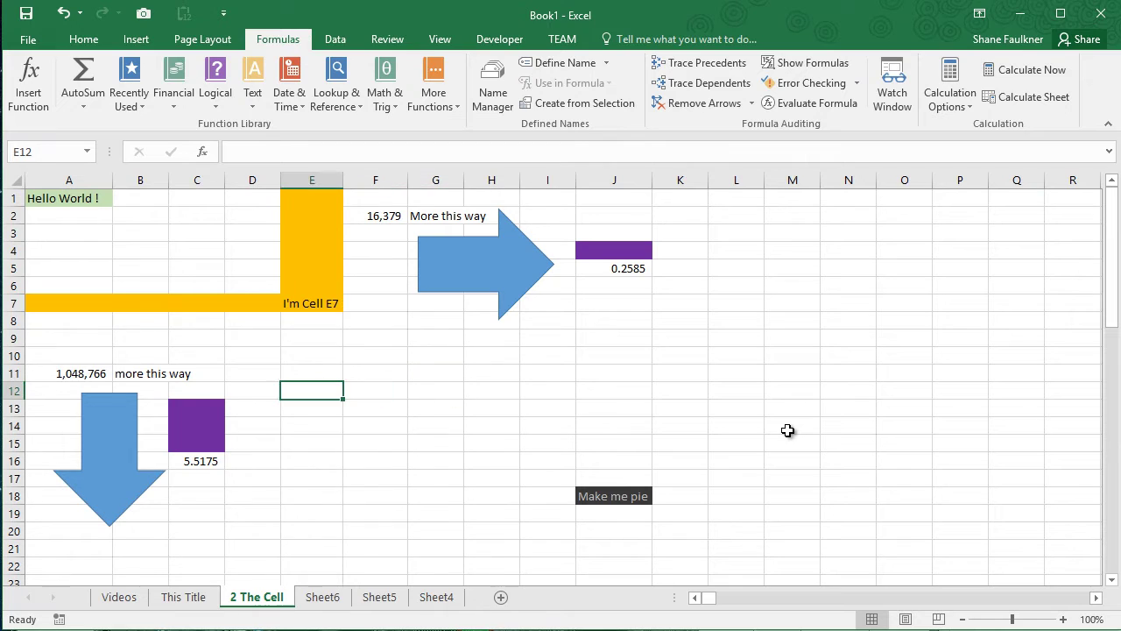
key(Up)
key(Up)
key(Up)
key(Right)
key(Right)
key(Down)
key(Down)
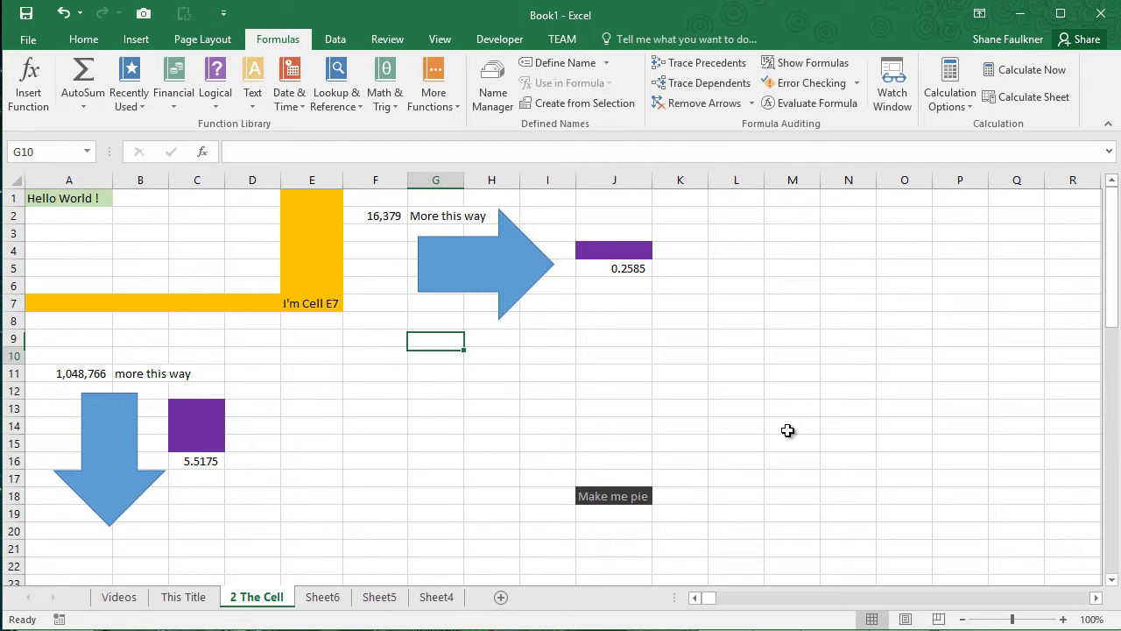
key(Left)
key(Left)
key(Down)
key(Down)
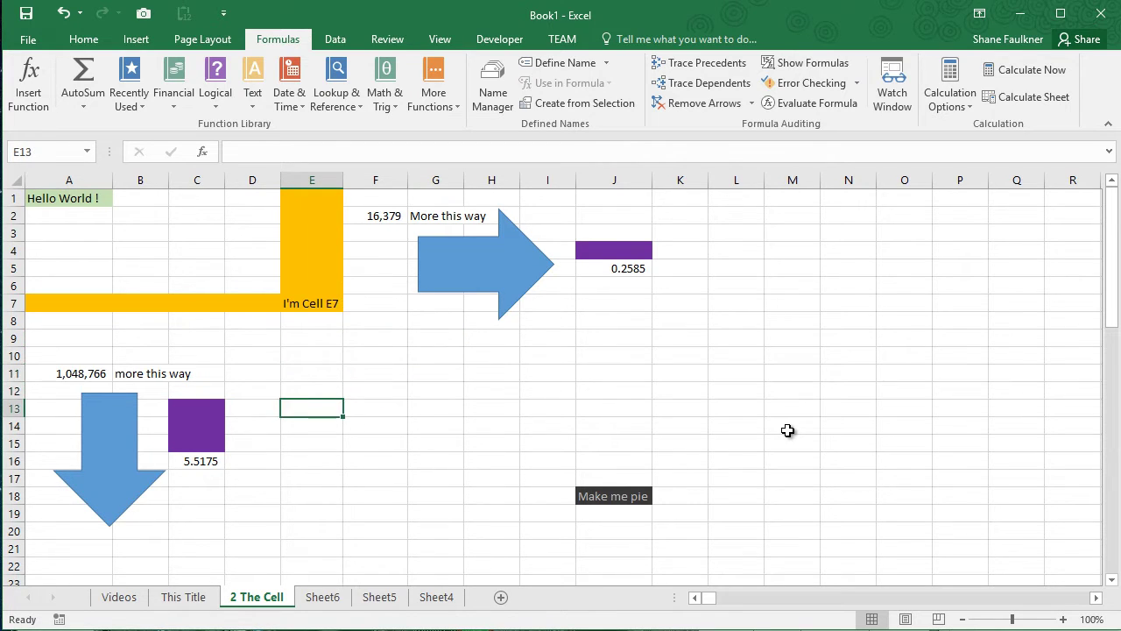
key(Right)
key(Right)
key(Up)
key(Up)
key(Up)
key(Up)
key(Left)
key(Left)
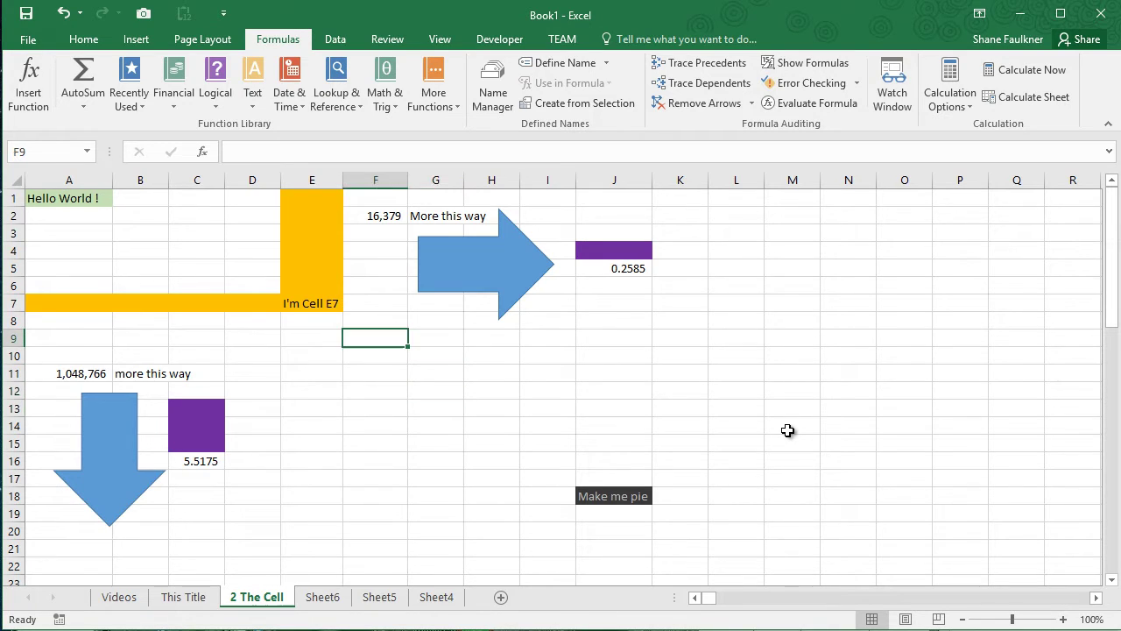
key(Down)
key(Down)
key(Down)
key(Down)
key(Down)
key(Right)
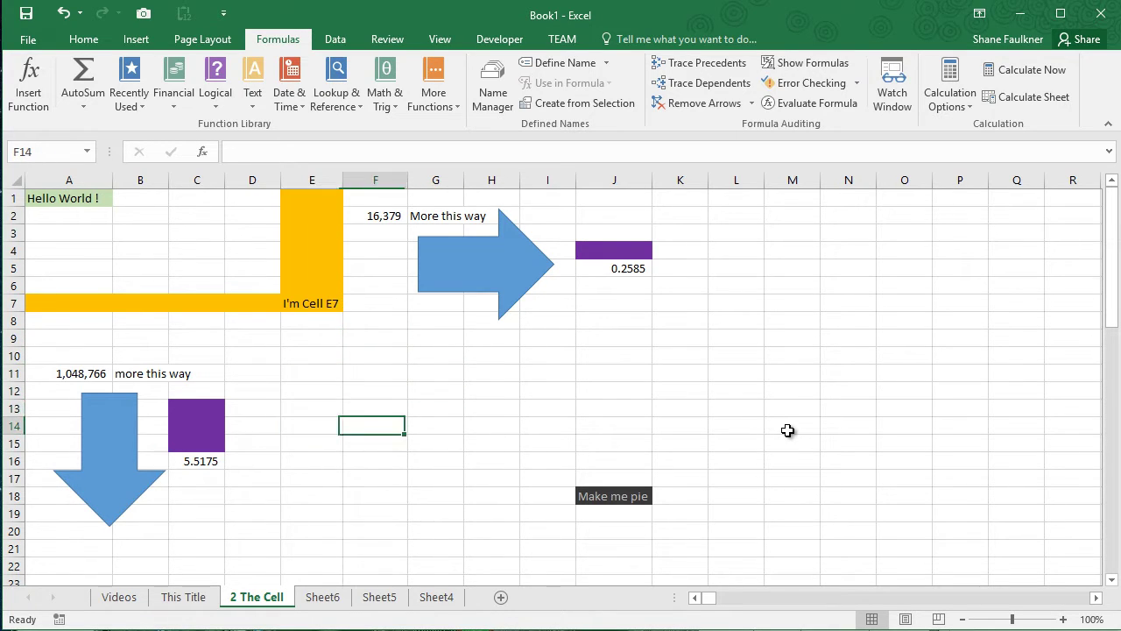
key(Right)
key(Right)
key(Right)
key(Right)
key(Right)
key(Right)
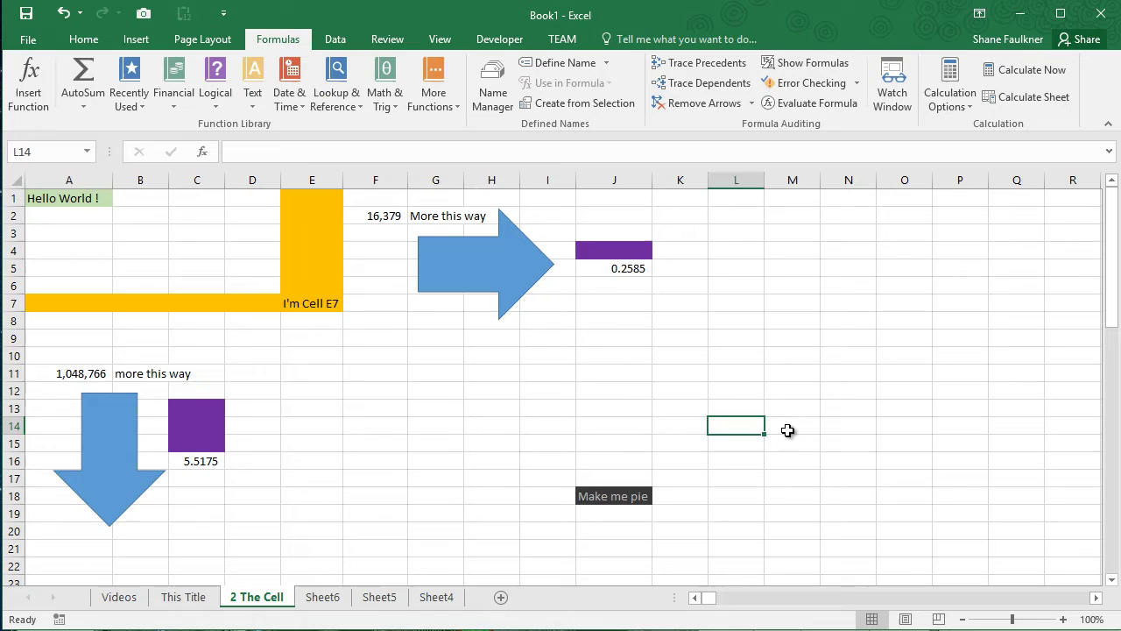
key(Left)
key(Left)
key(Left)
key(Left)
key(Left)
key(Left)
key(Left)
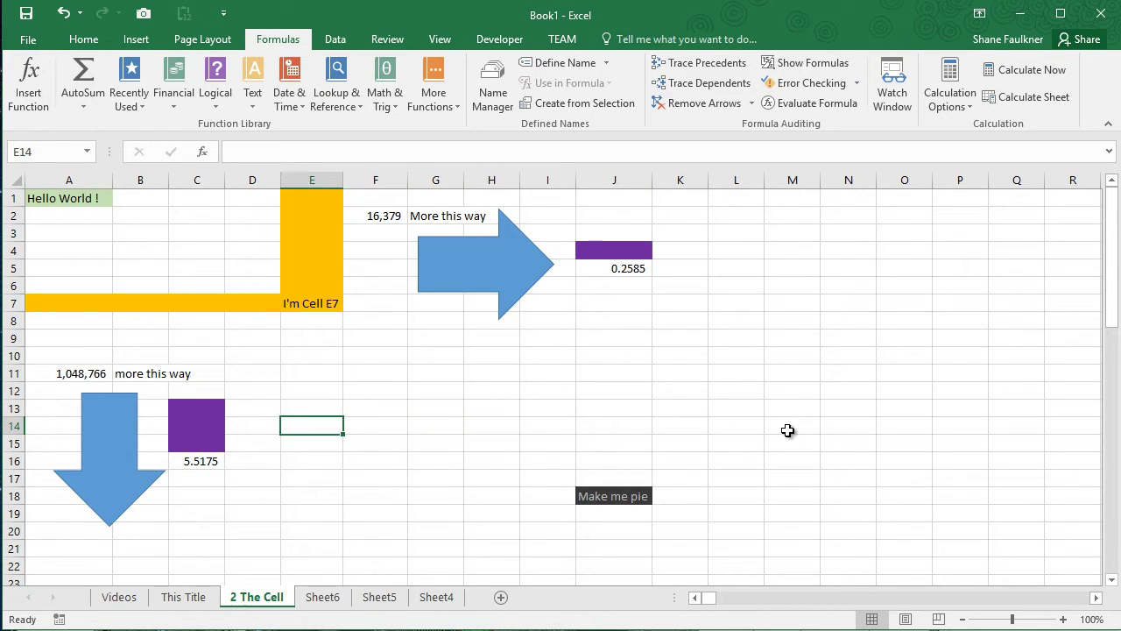
key(Down)
- Arrow back up column E and along row 9, ending at F9
key(Up)
key(Up)
key(Up)
key(Up)
key(Right)
key(Right)
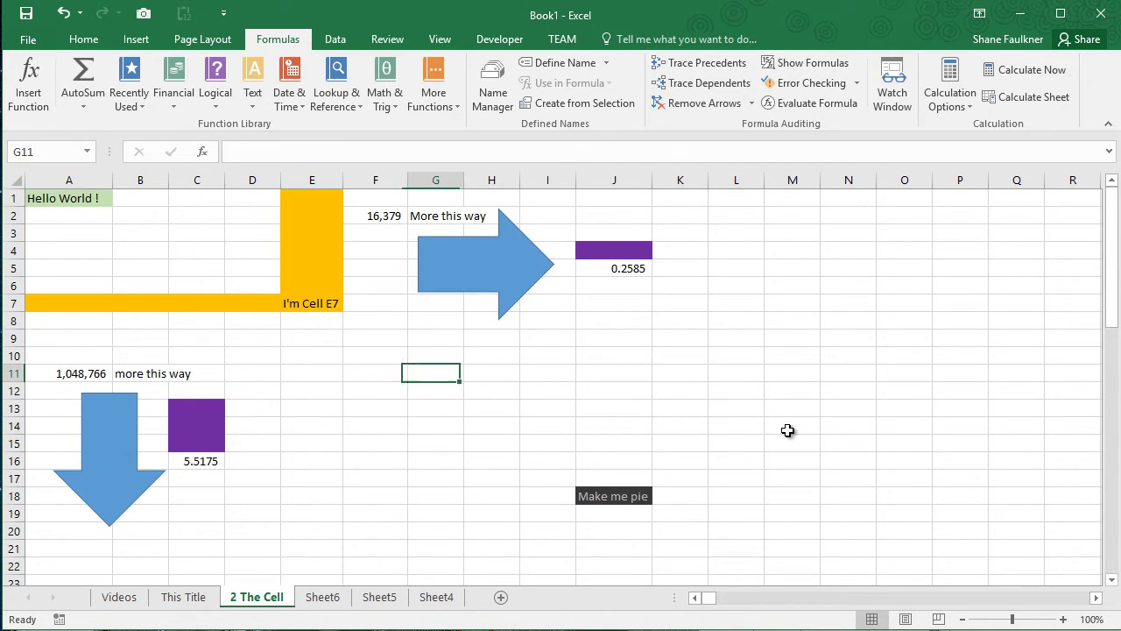
key(Up)
key(Left)
key(Up)
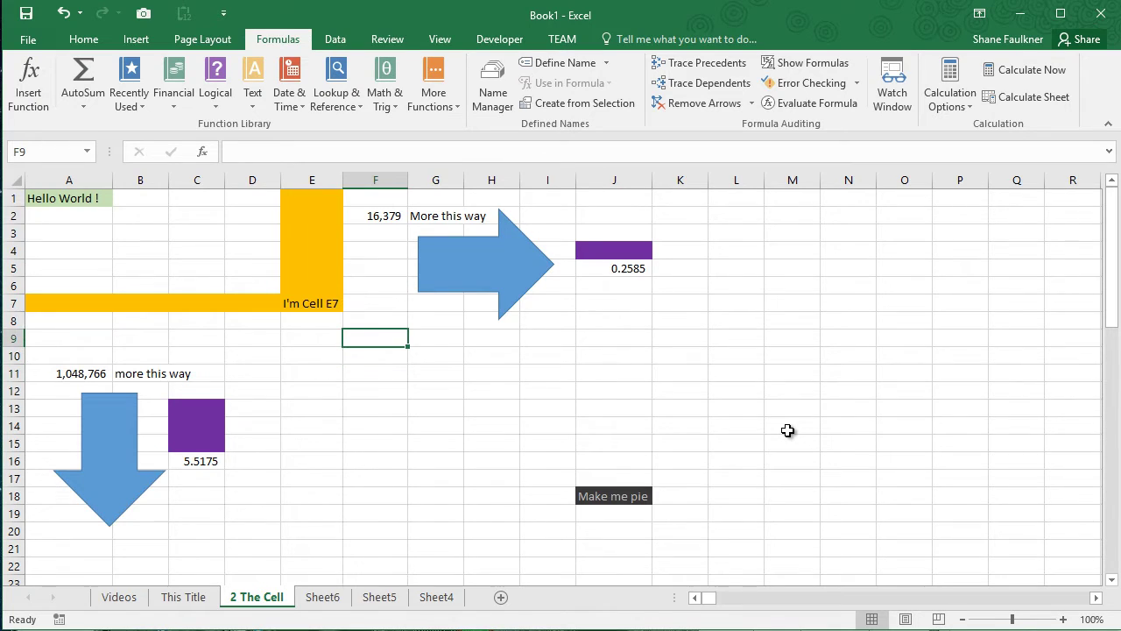
key(Right)
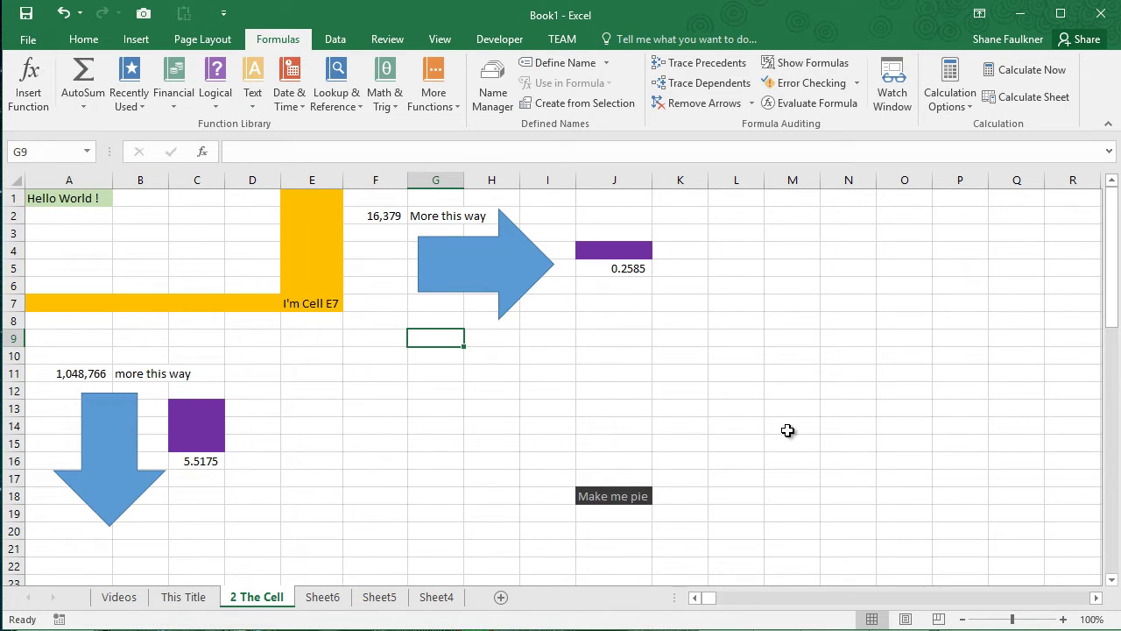
key(Left)
key(Left)
key(Right)
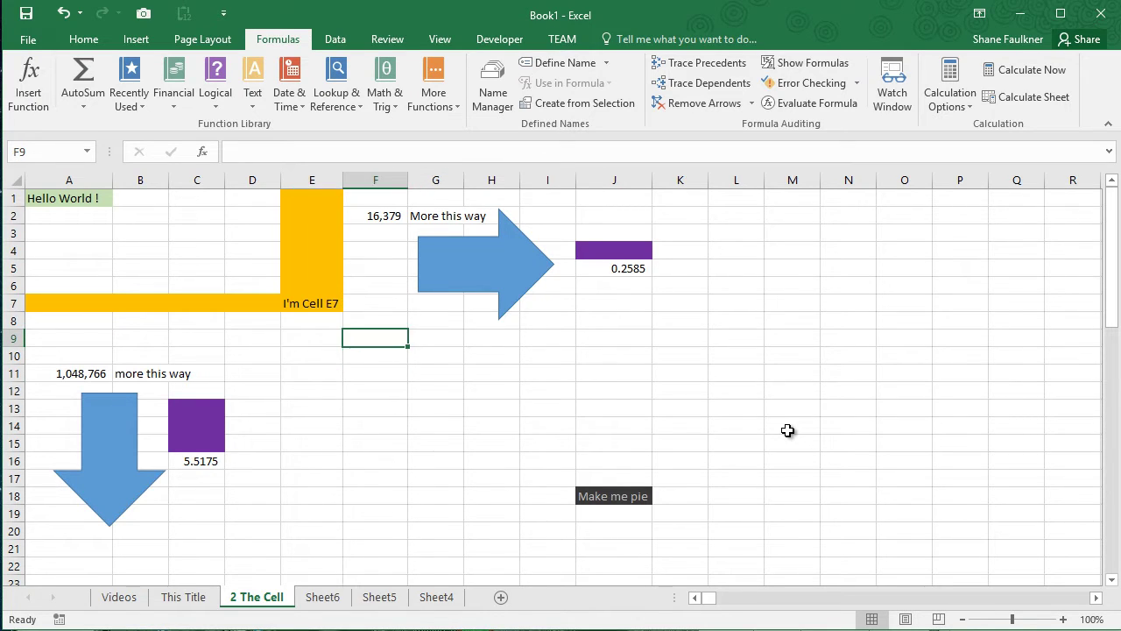
key(Right)
key(Right)
key(Left)
key(Left)
key(Right)
key(Right)
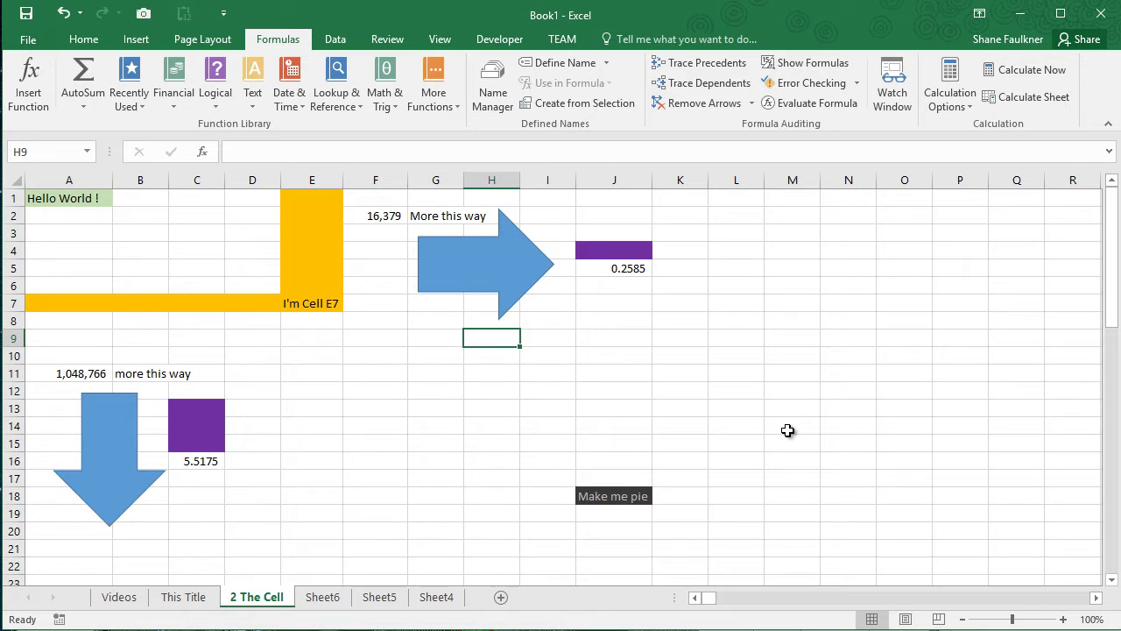
key(Right)
key(Left)
key(Left)
key(Left)
key(Left)
key(Left)
key(Left)
key(Left)
key(Left)
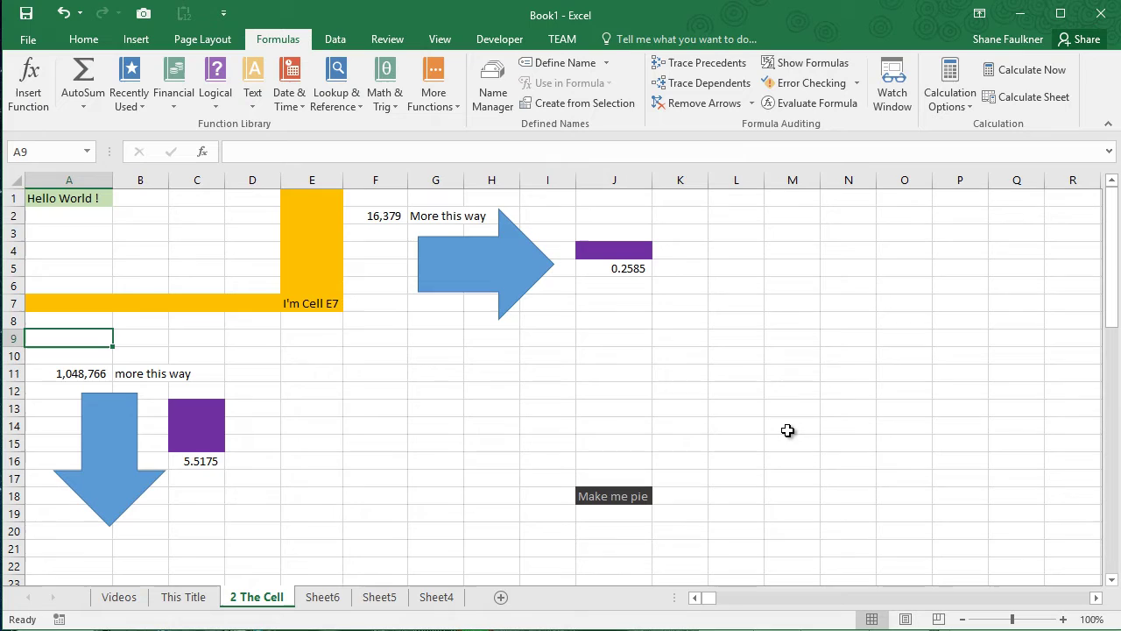
key(Right)
key(Right)
key(Right)
key(Right)
key(Right)
key(Right)
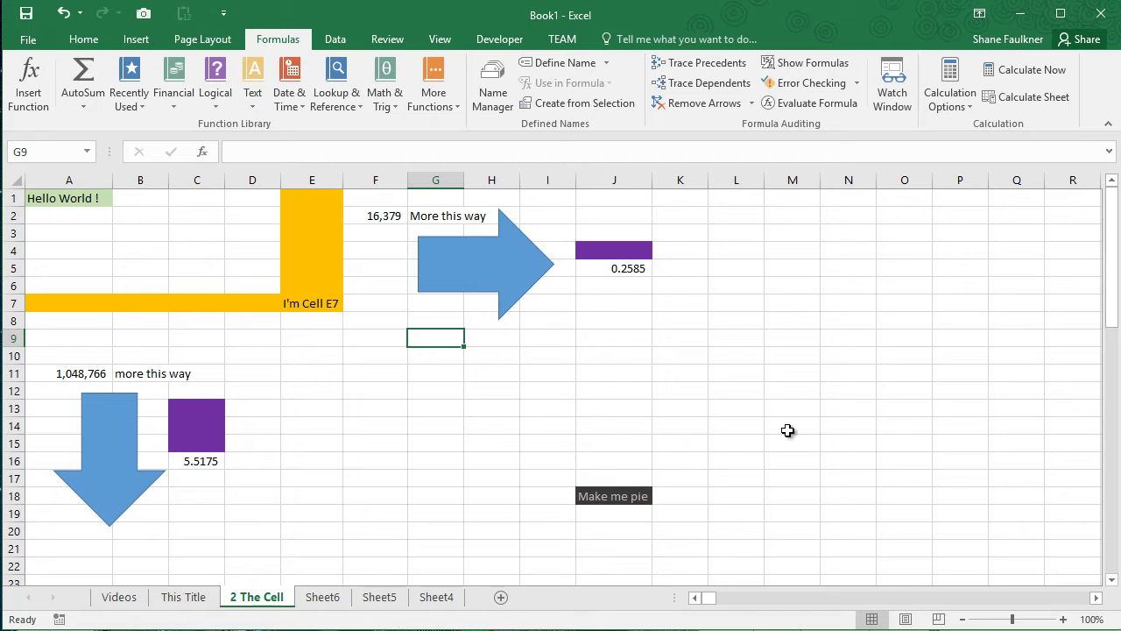
key(Down)
key(Down)
key(Down)
key(Up)
key(Up)
key(Up)
key(Down)
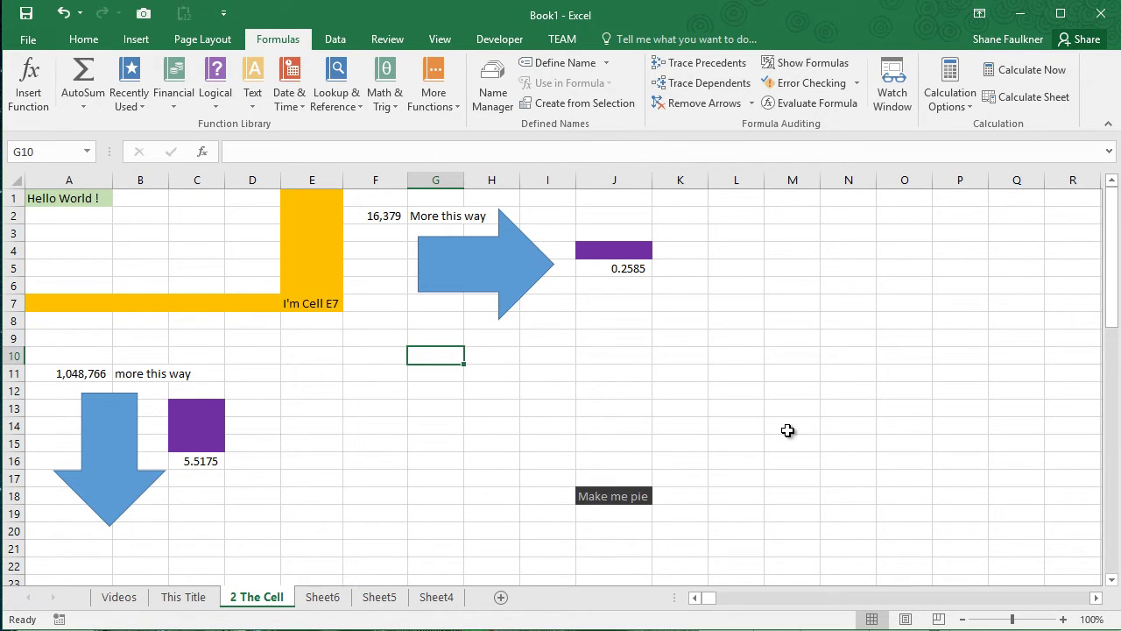
key(Down)
key(Down)
key(Down)
key(Down)
key(Down)
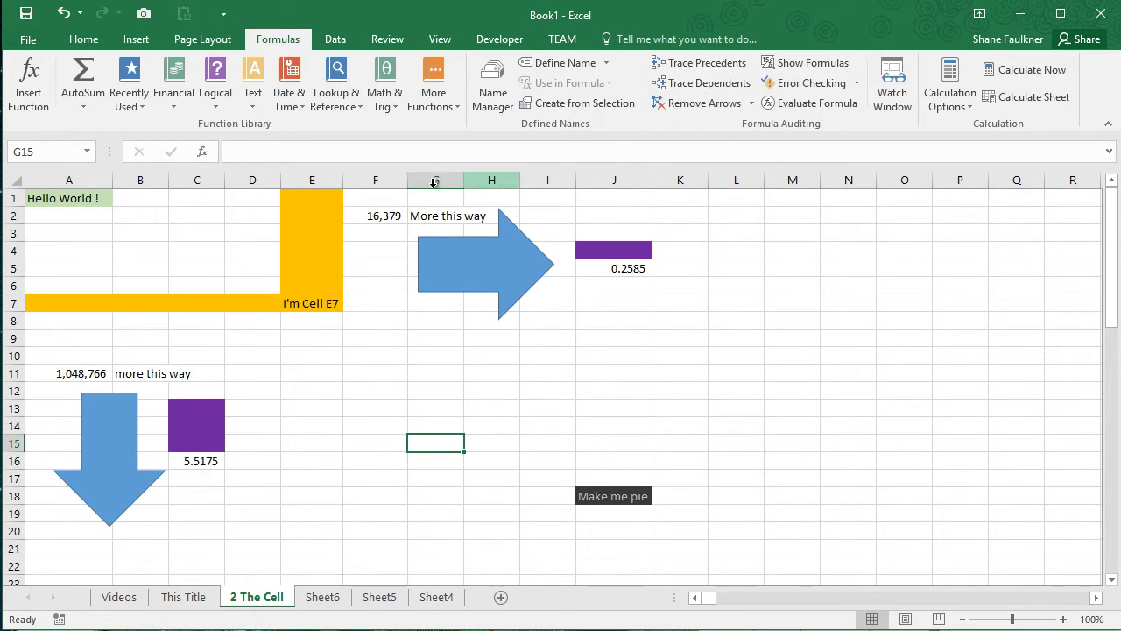
key(Left)
key(Up)
key(Up)
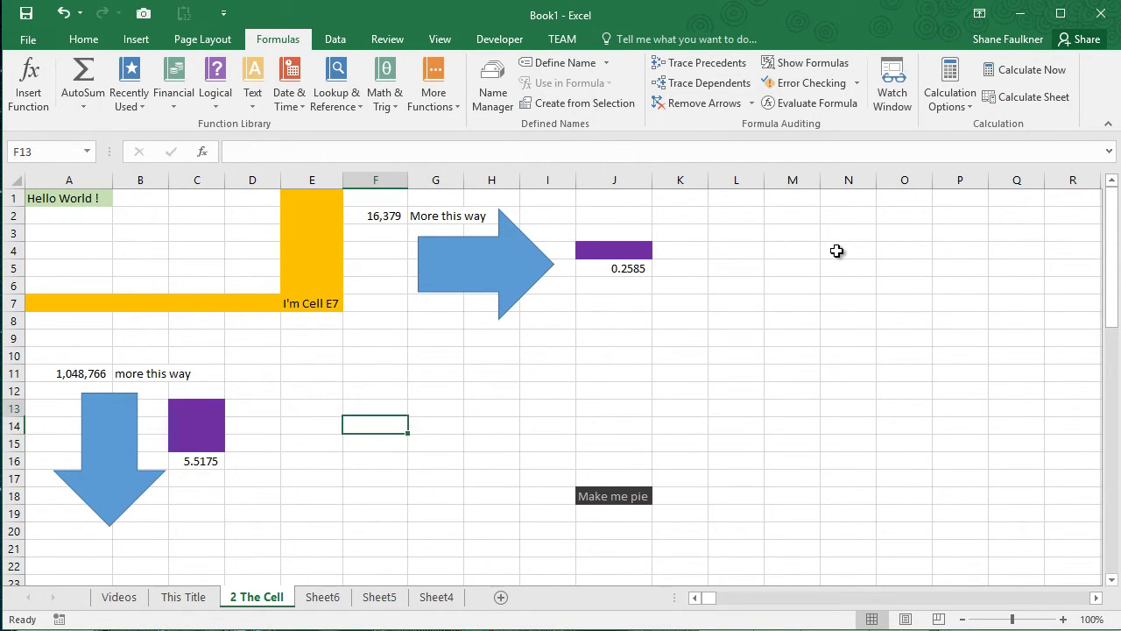
key(Right)
key(Right)
key(Up)
key(Left)
key(Left)
key(Up)
key(Up)
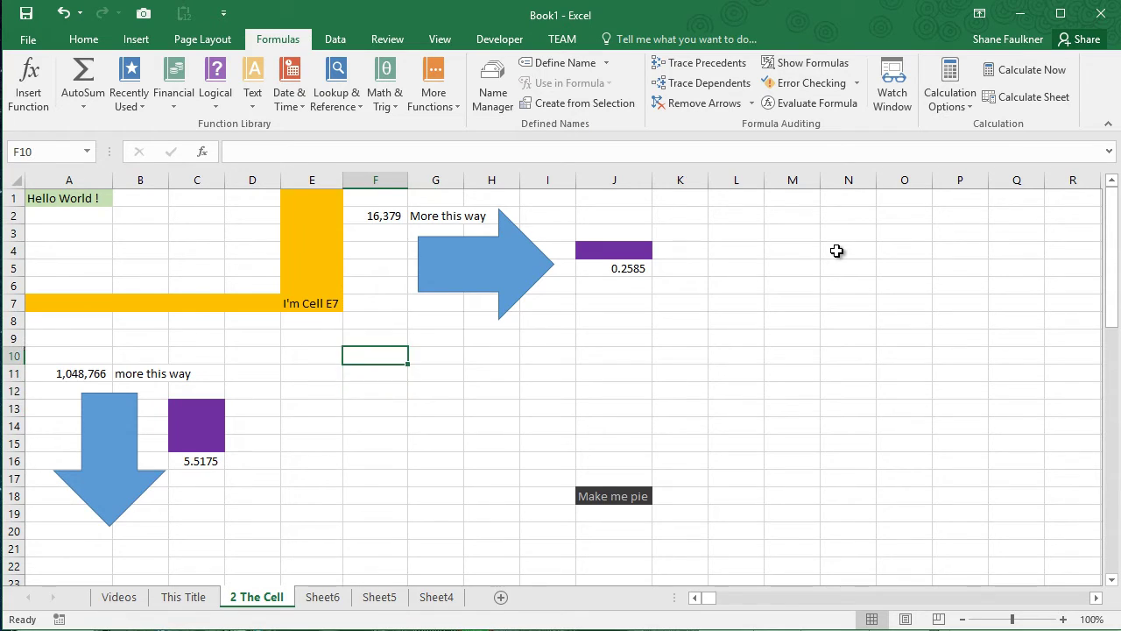
key(Right)
key(Left)
key(Right)
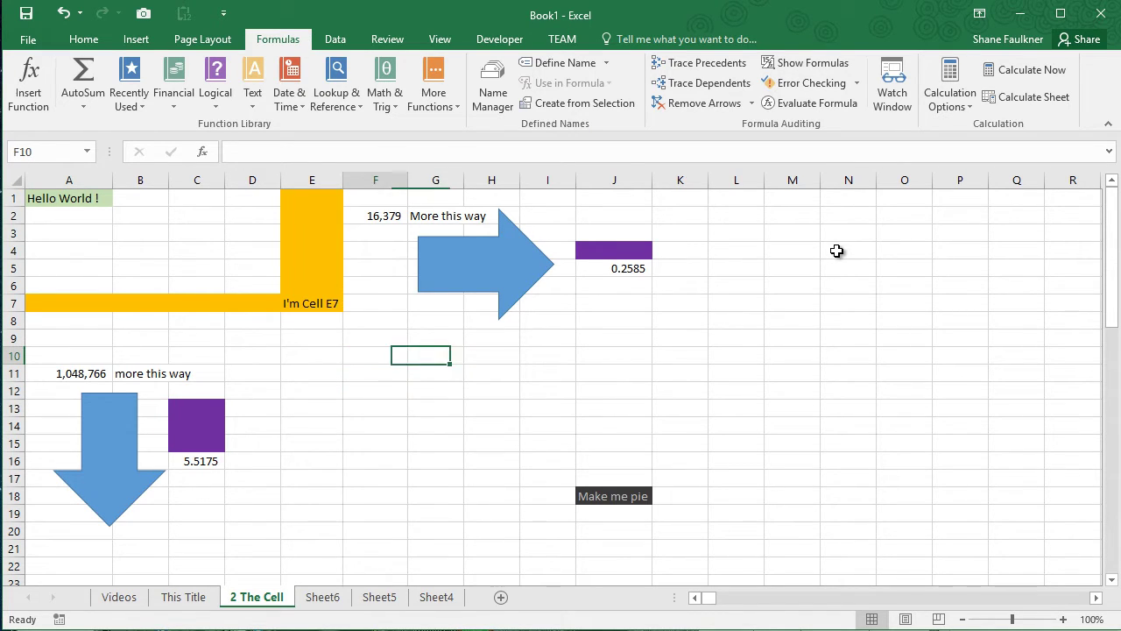
key(Left)
key(Right)
key(Left)
key(Down)
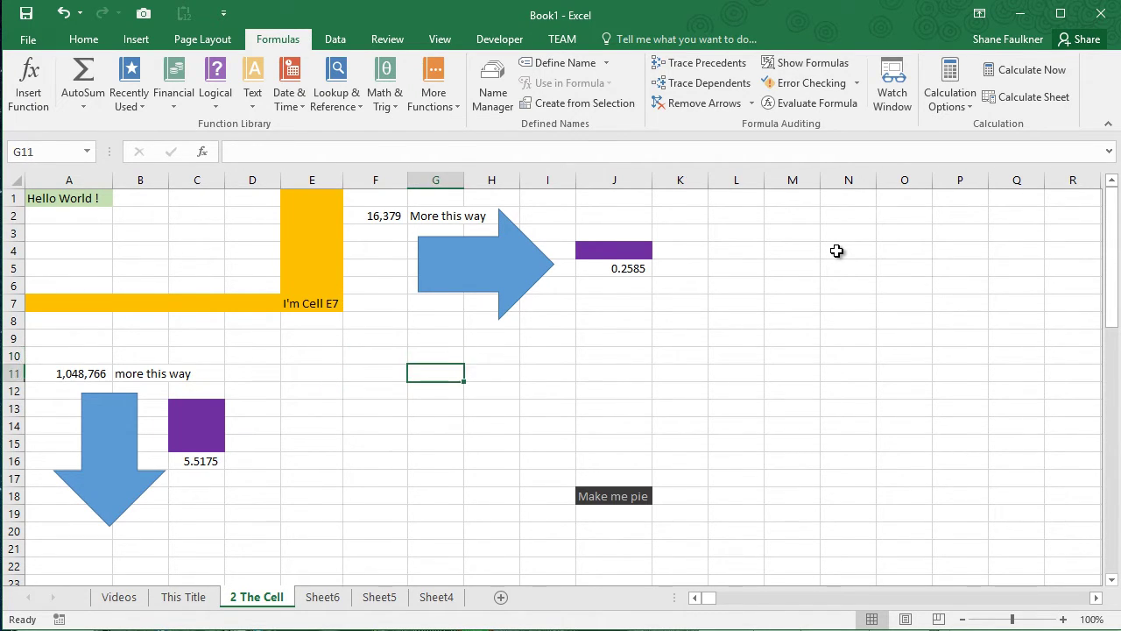
key(Down)
key(Up)
key(Up)
key(Down)
key(Down)
key(Left)
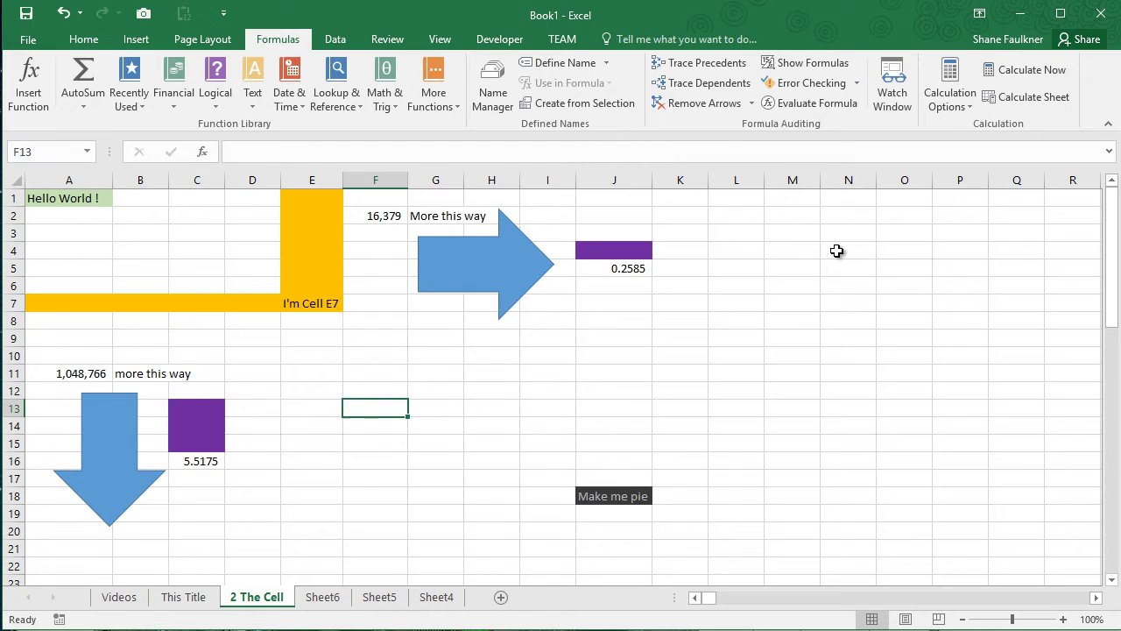
key(Left)
key(Up)
key(Up)
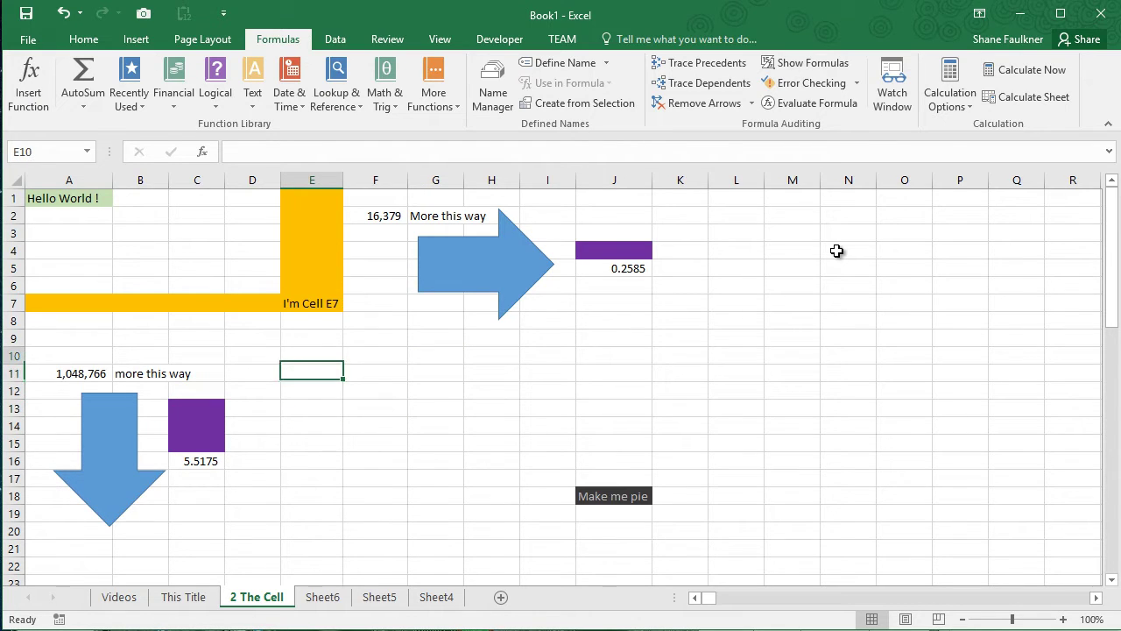
key(Right)
key(Right)
key(Left)
key(Left)
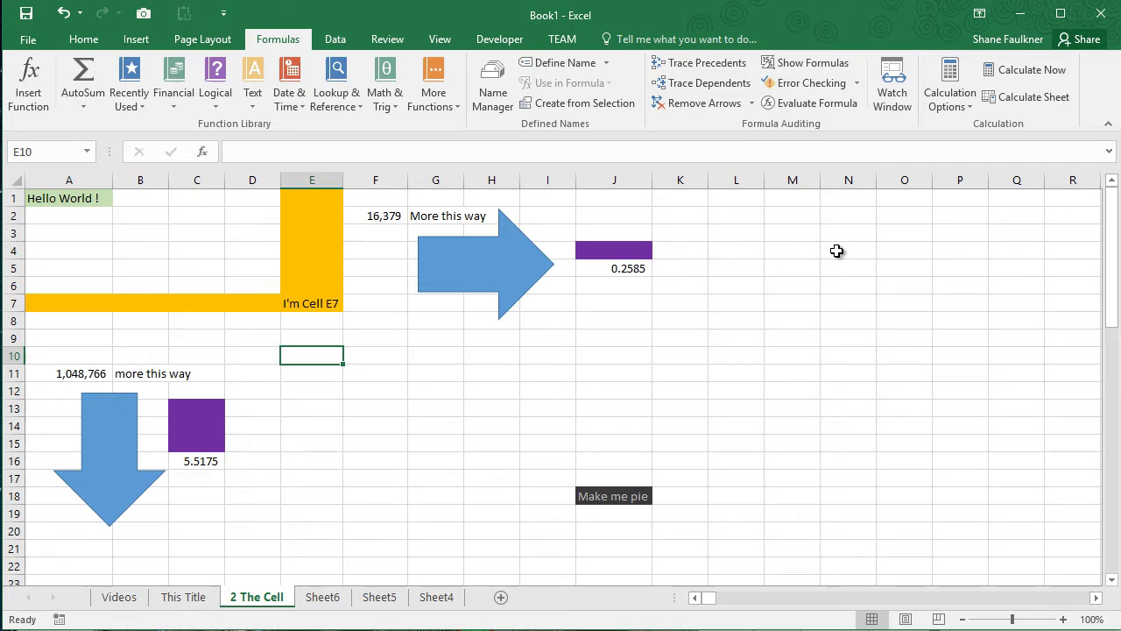
key(Right)
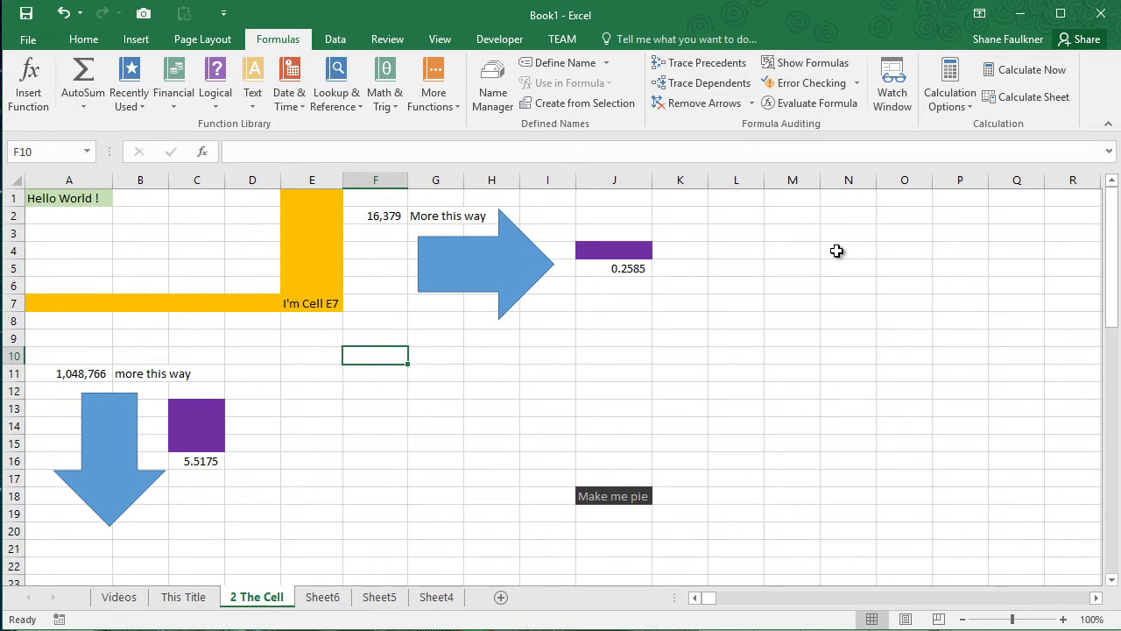
key(Left)
key(Left)
key(Down)
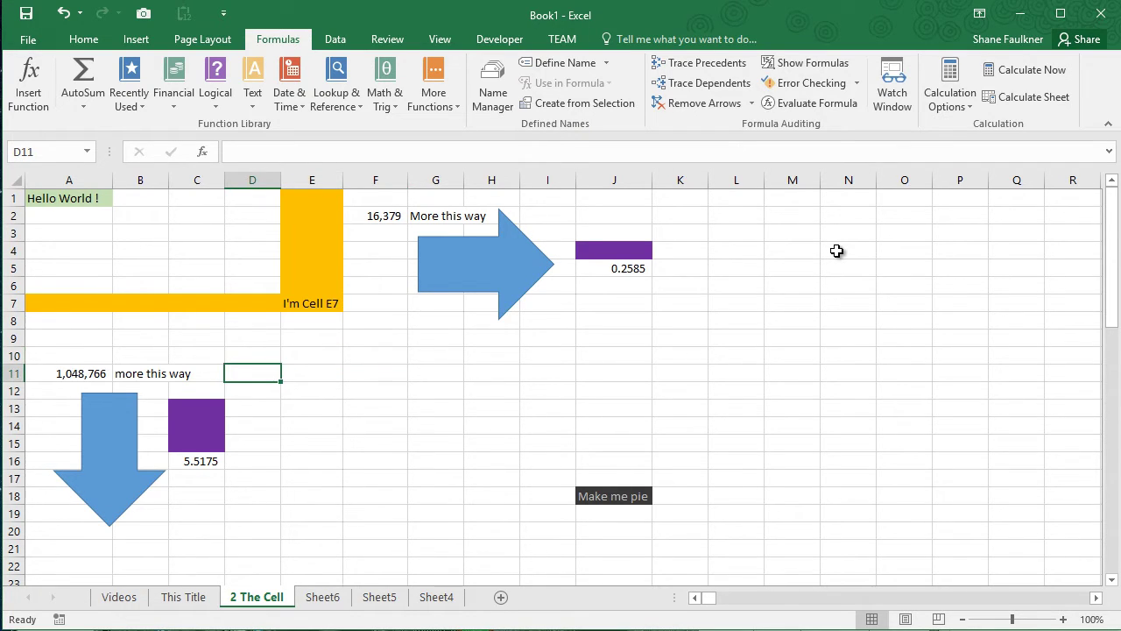
key(Down)
key(Right)
key(Up)
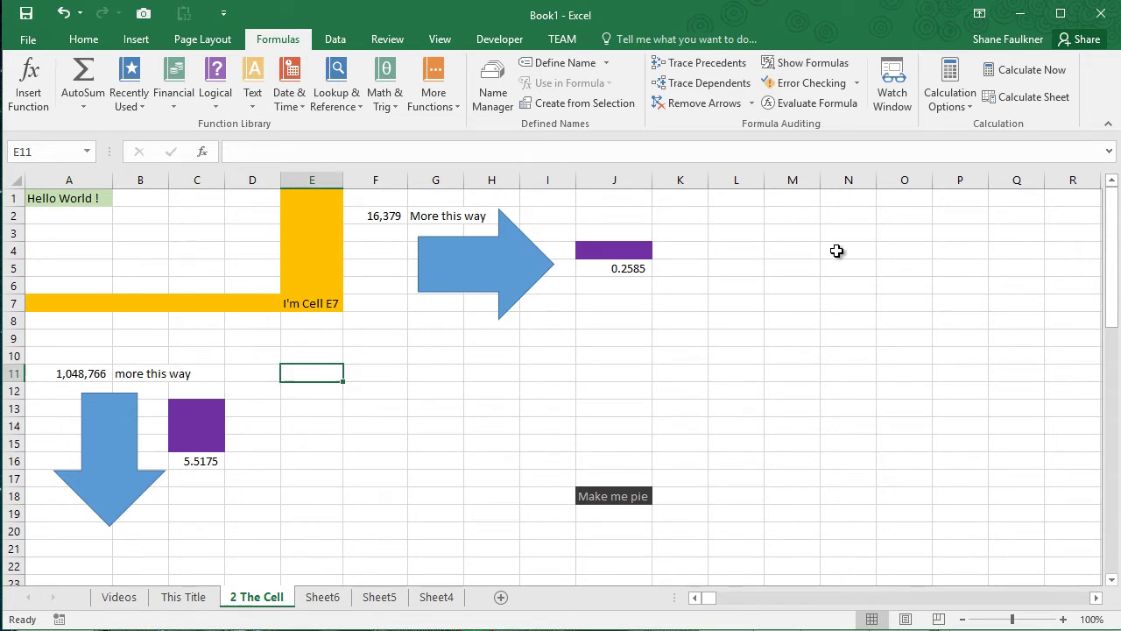
key(Up)
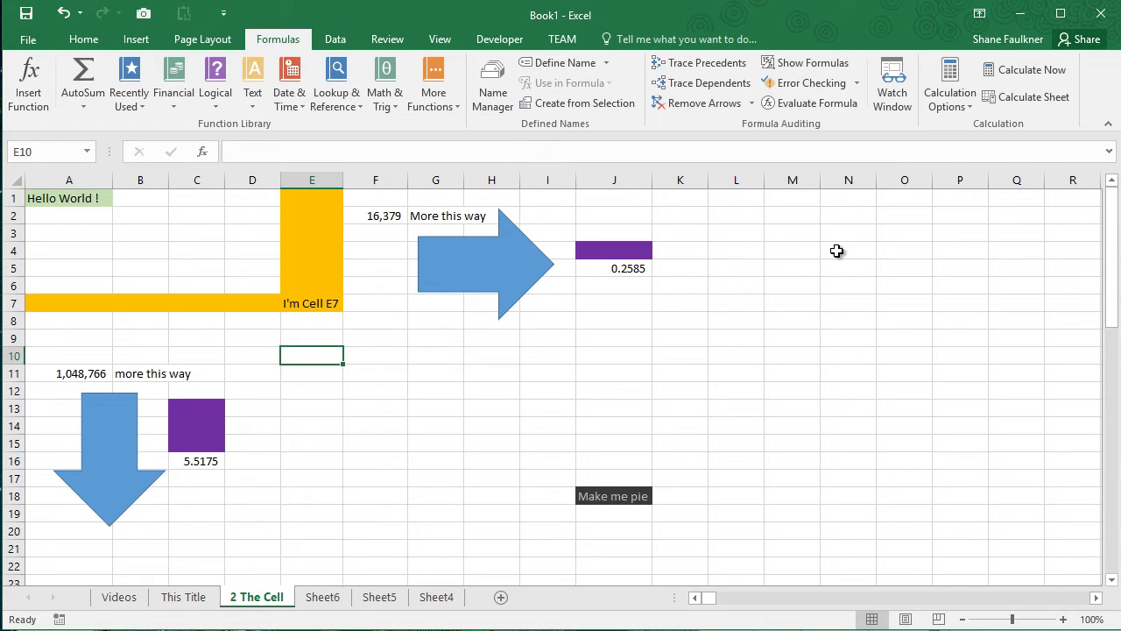
click(457, 262)
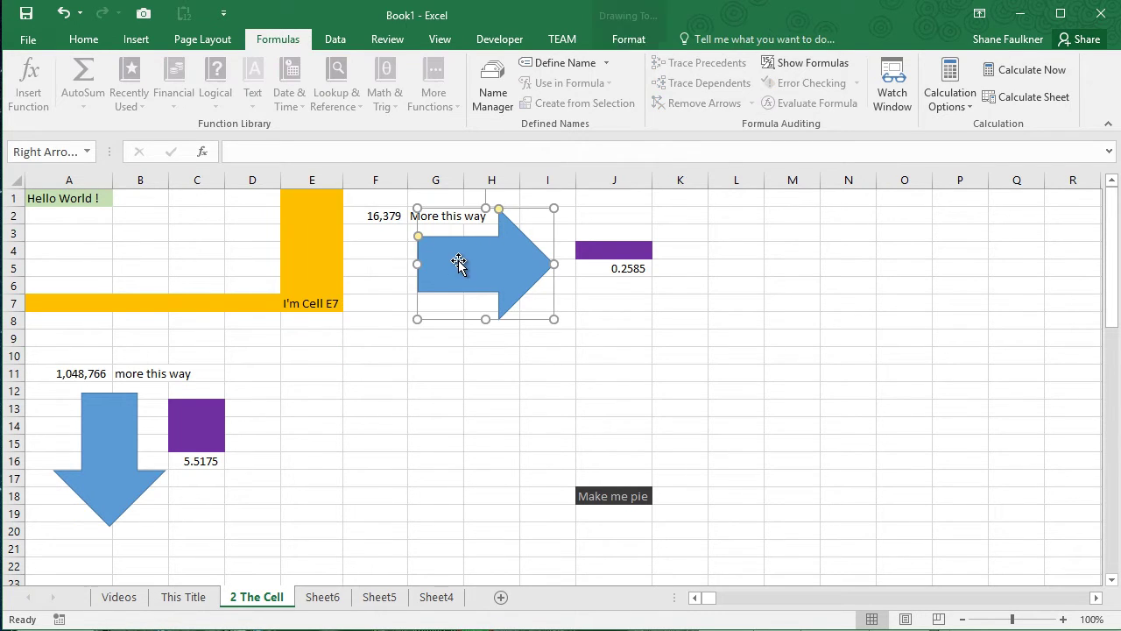
click(396, 220)
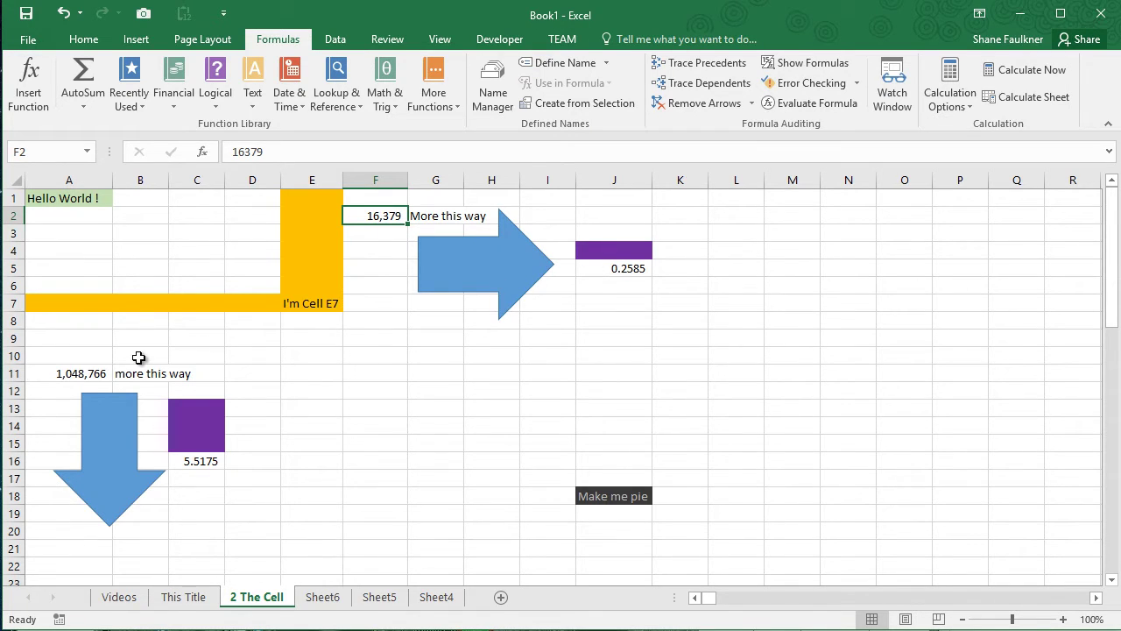
click(82, 373)
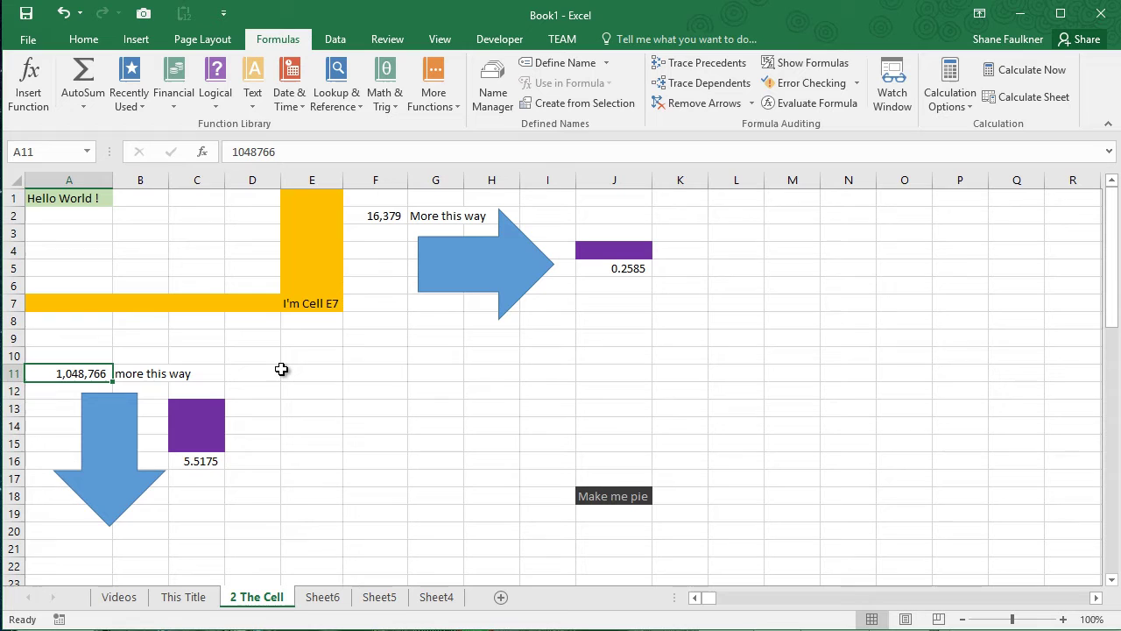
click(308, 367)
scroll(309, 366, down, 4)
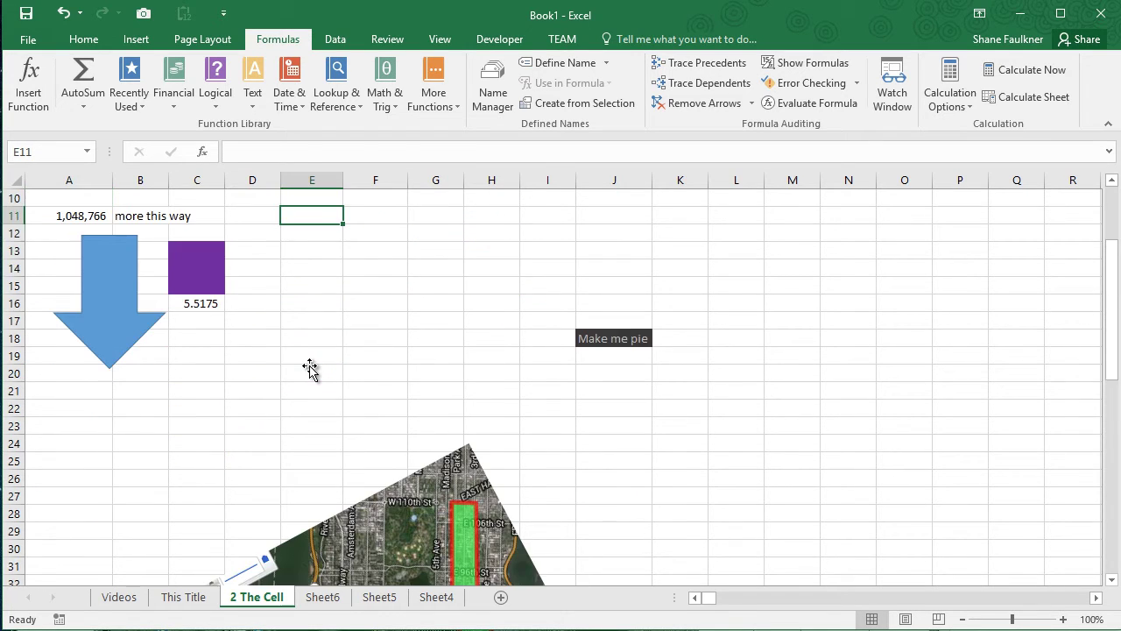
scroll(310, 368, down, 4)
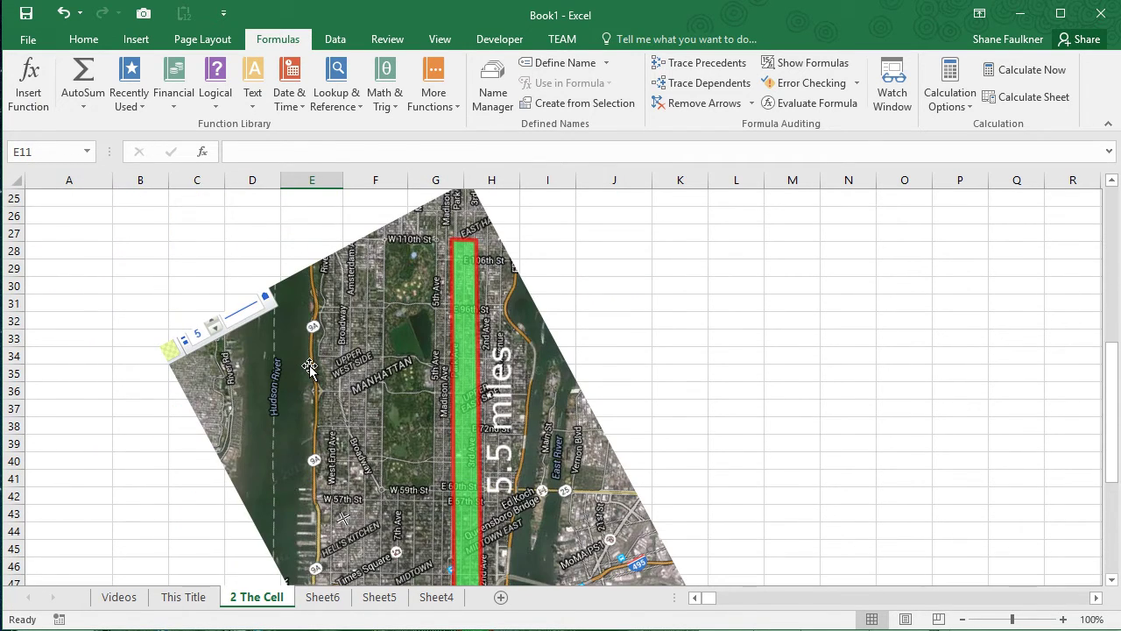
scroll(310, 368, down, 2)
scroll(310, 368, up, 3)
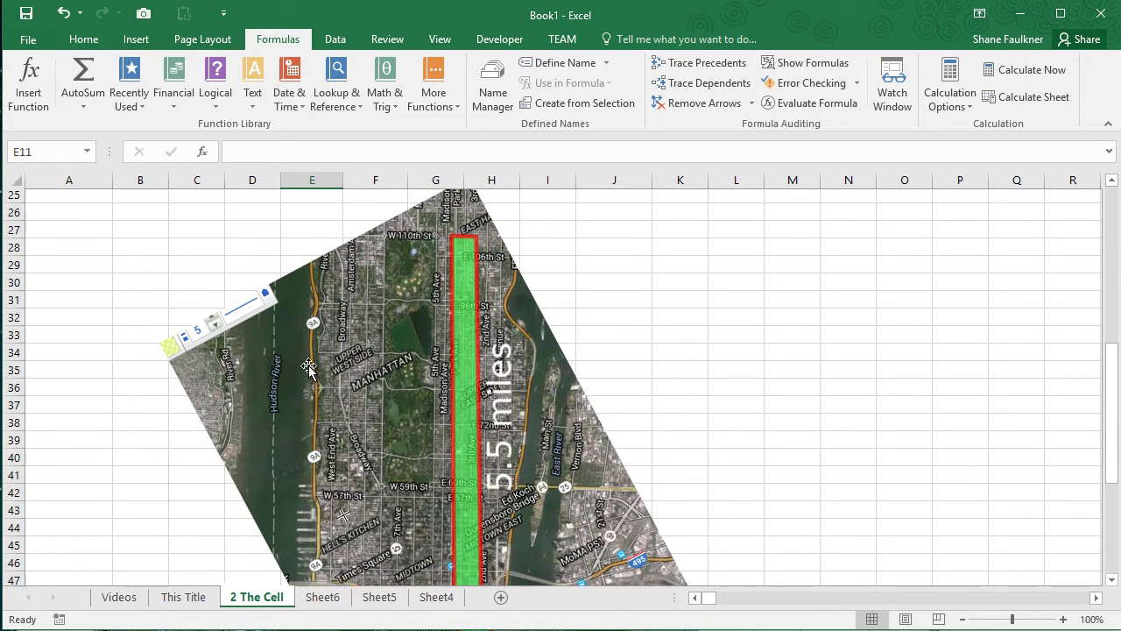
scroll(308, 366, down, 1)
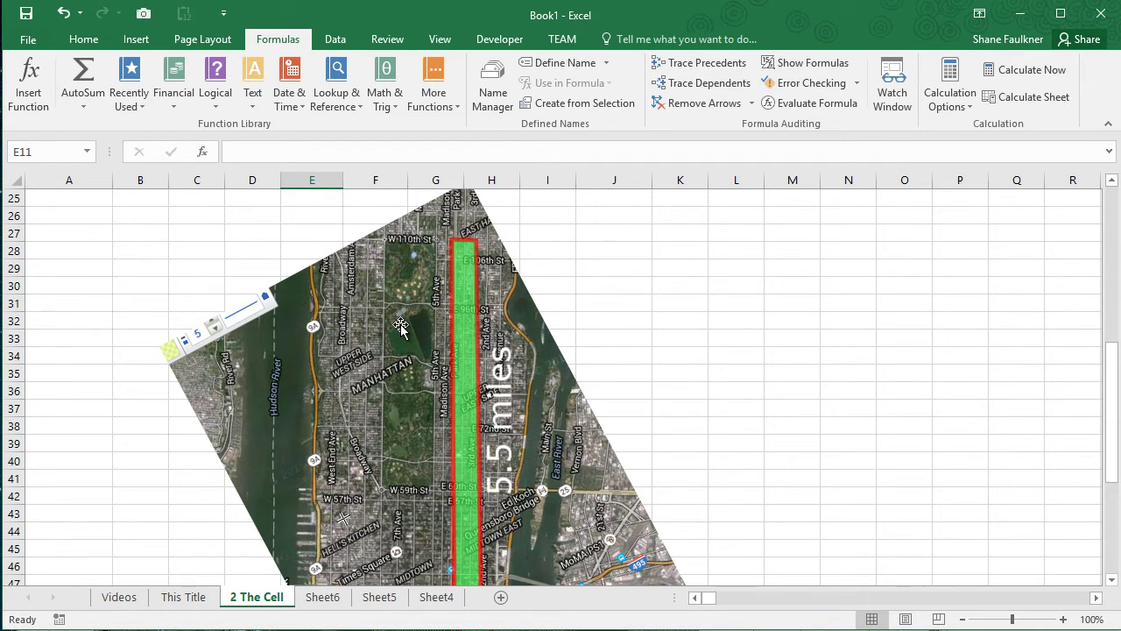
scroll(431, 322, down, 1)
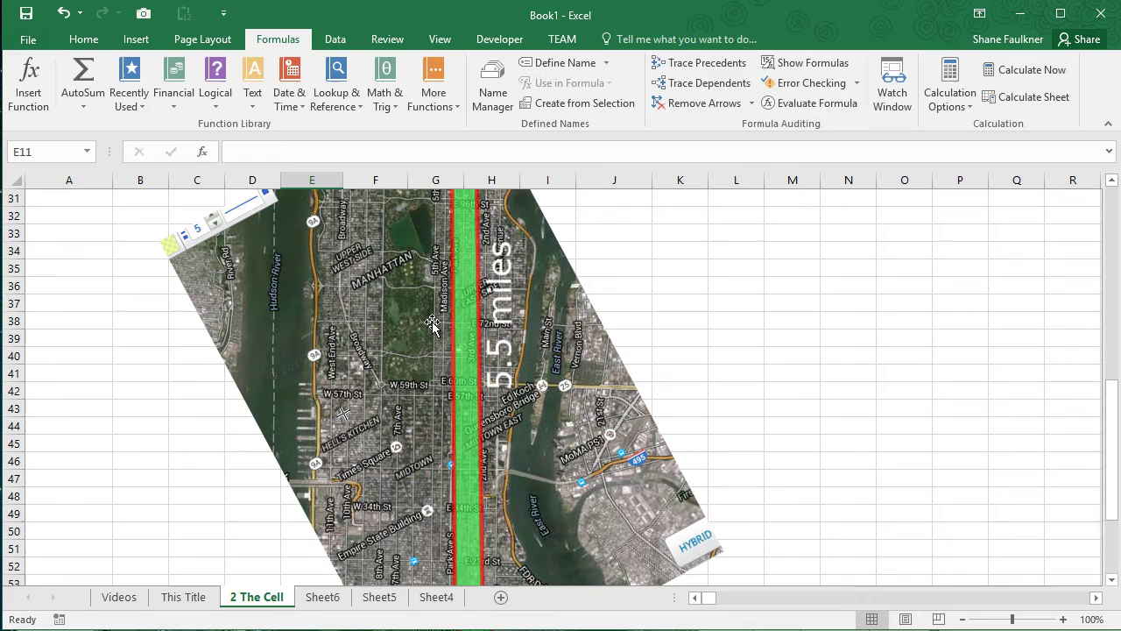
scroll(431, 322, down, 4)
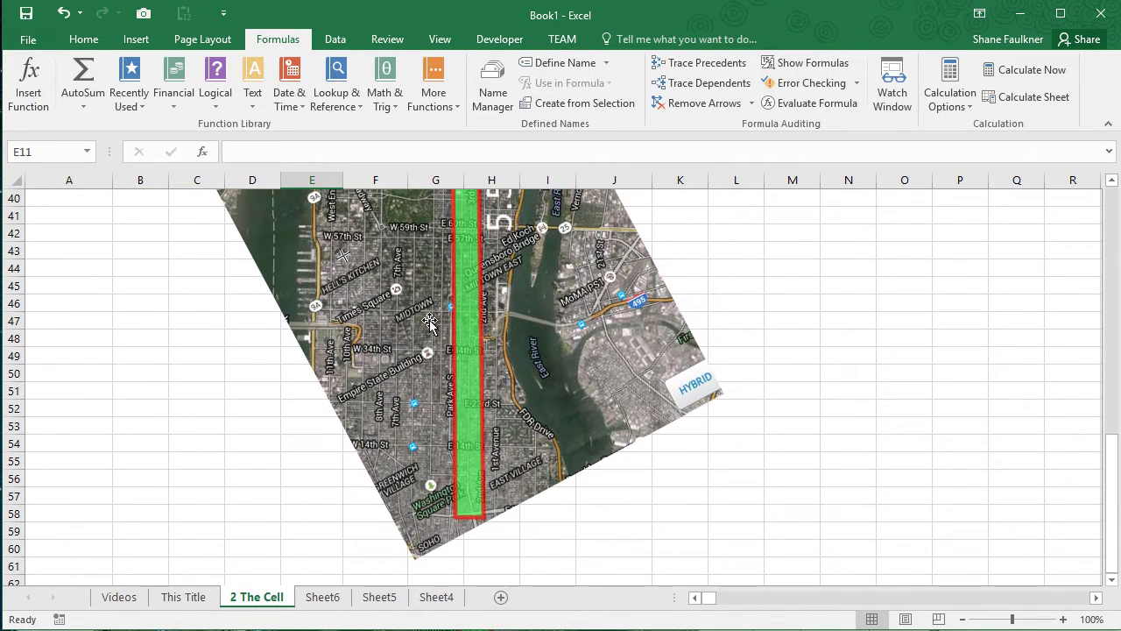
scroll(427, 322, up, 5)
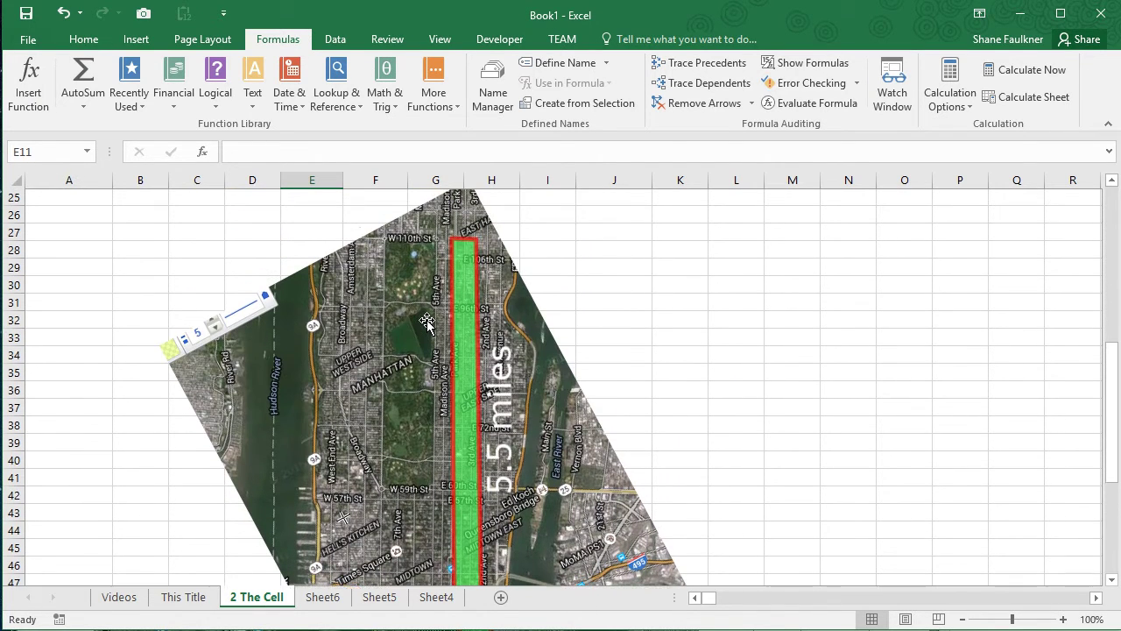
scroll(426, 322, down, 1)
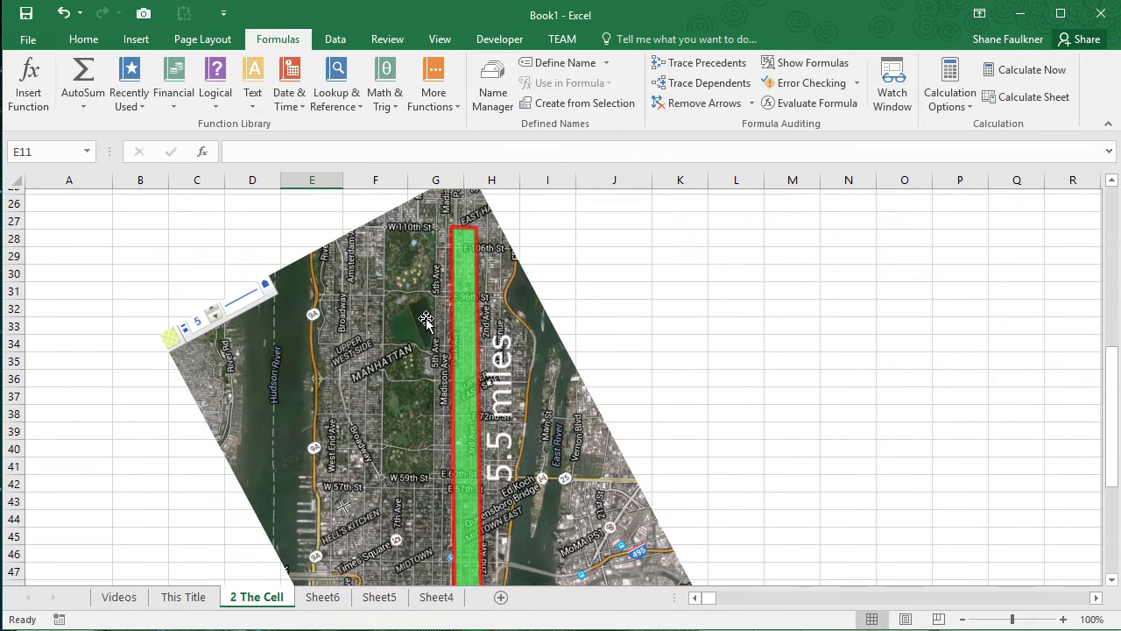
scroll(427, 323, up, 1)
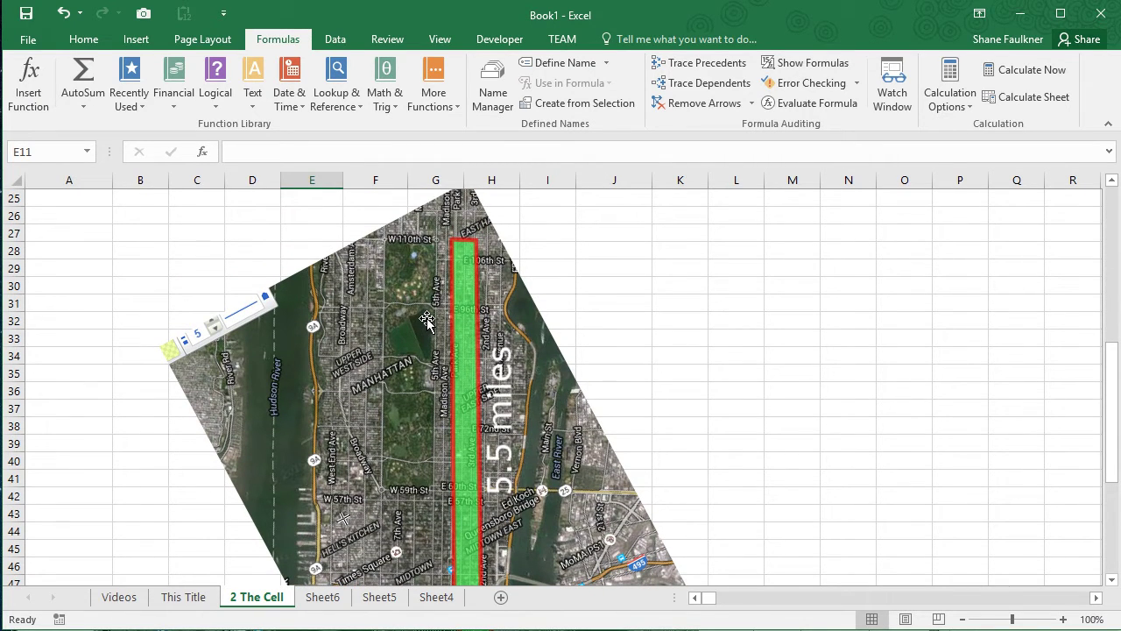
scroll(427, 322, down, 3)
scroll(427, 320, down, 1)
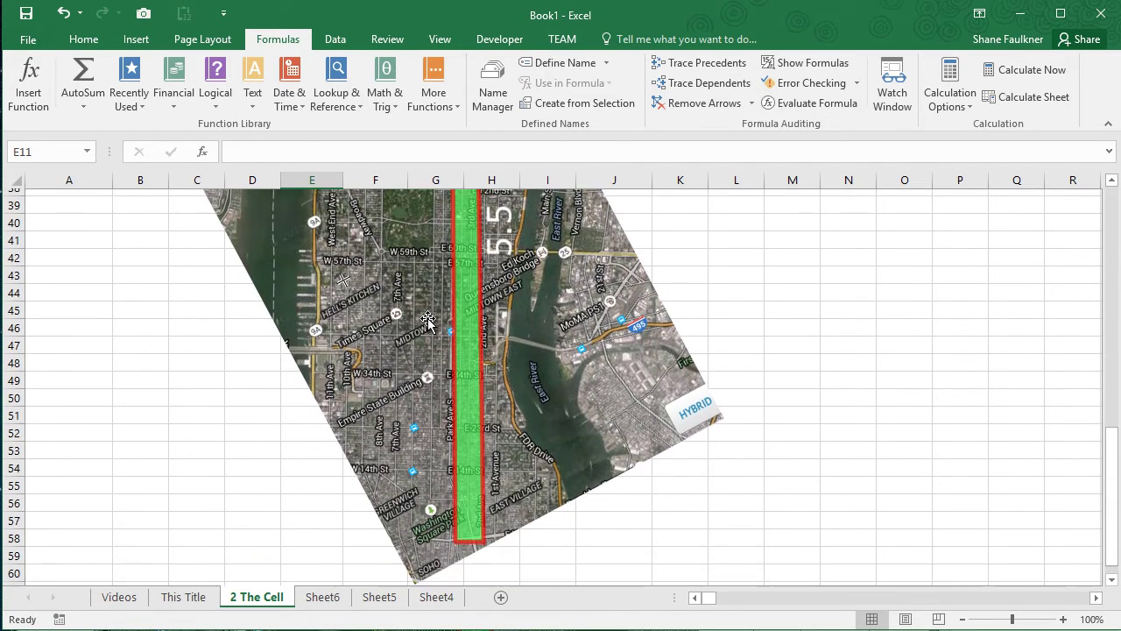
scroll(429, 322, up, 3)
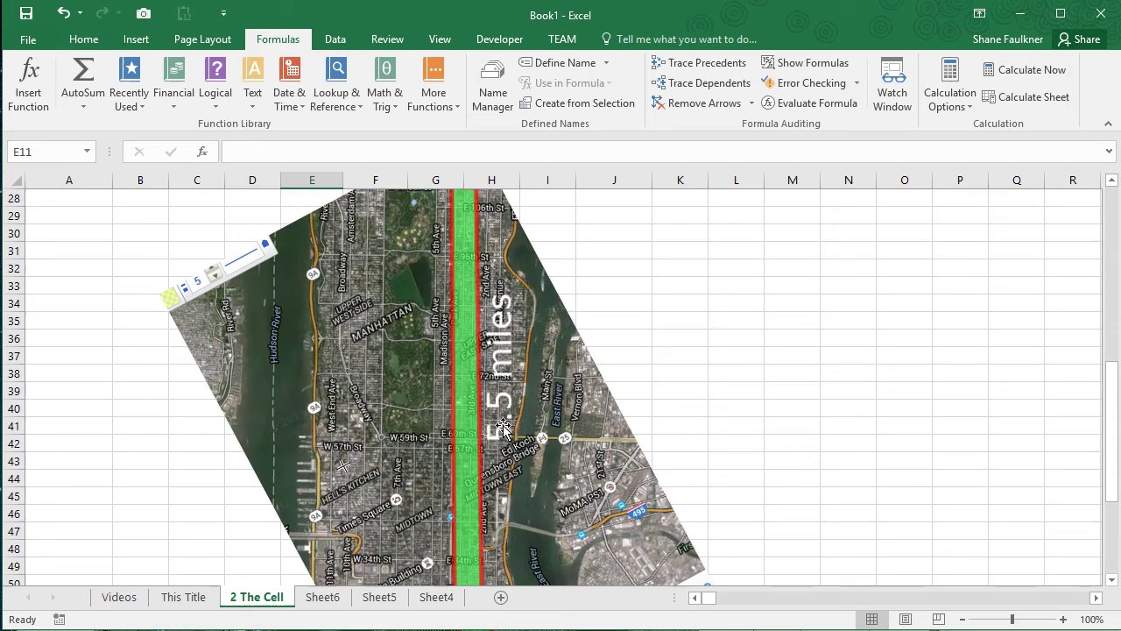
scroll(503, 424, up, 4)
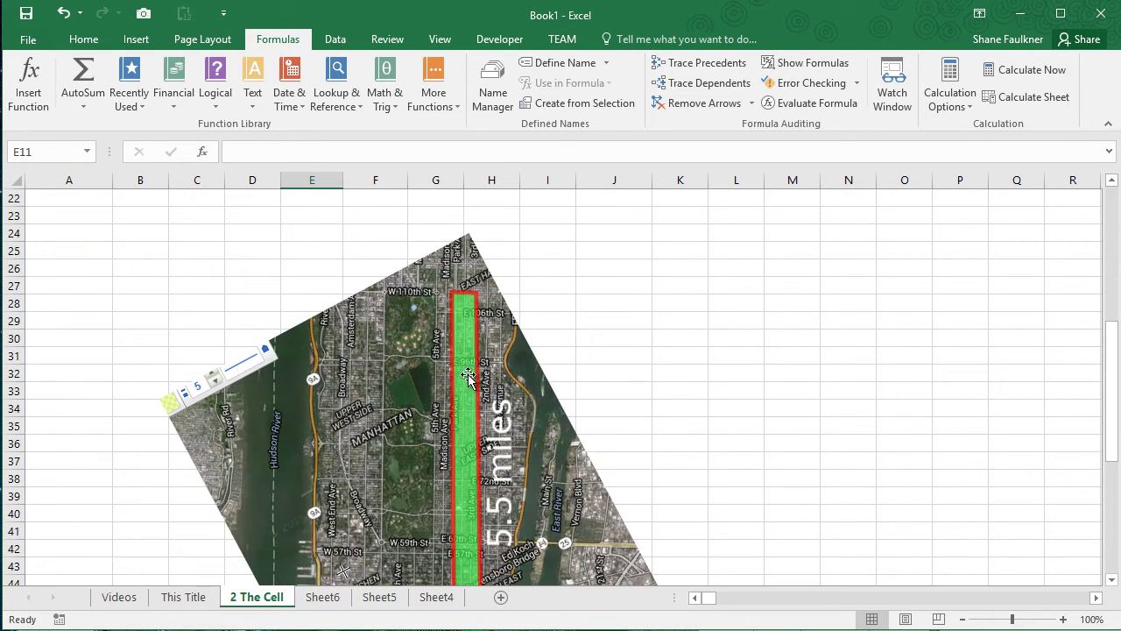
scroll(470, 399, down, 2)
scroll(459, 299, down, 6)
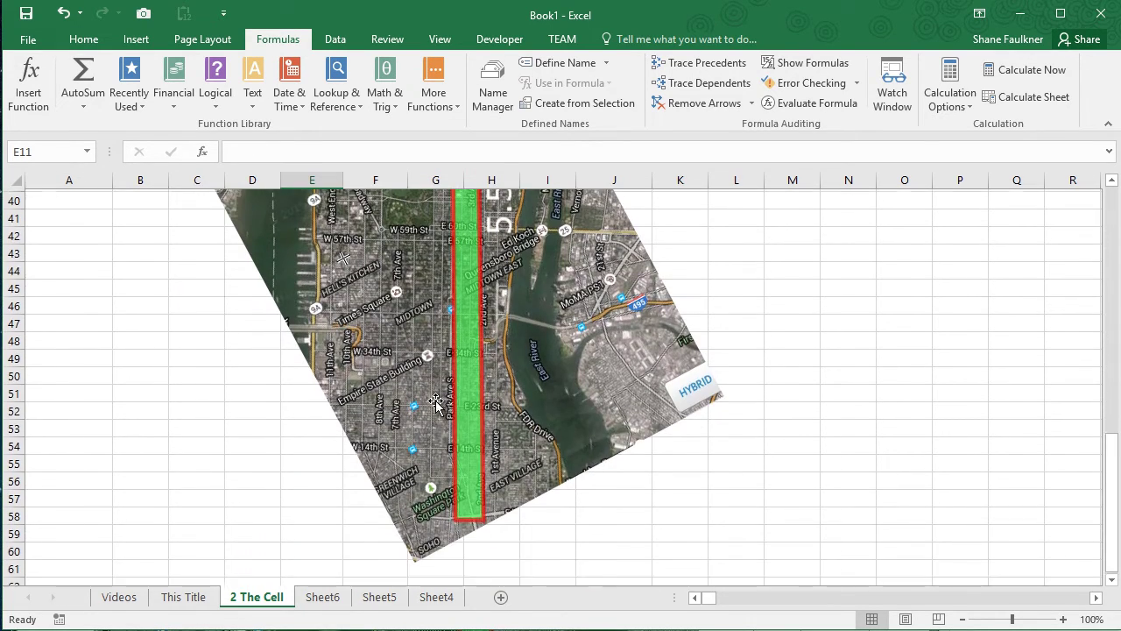
scroll(445, 473, up, 7)
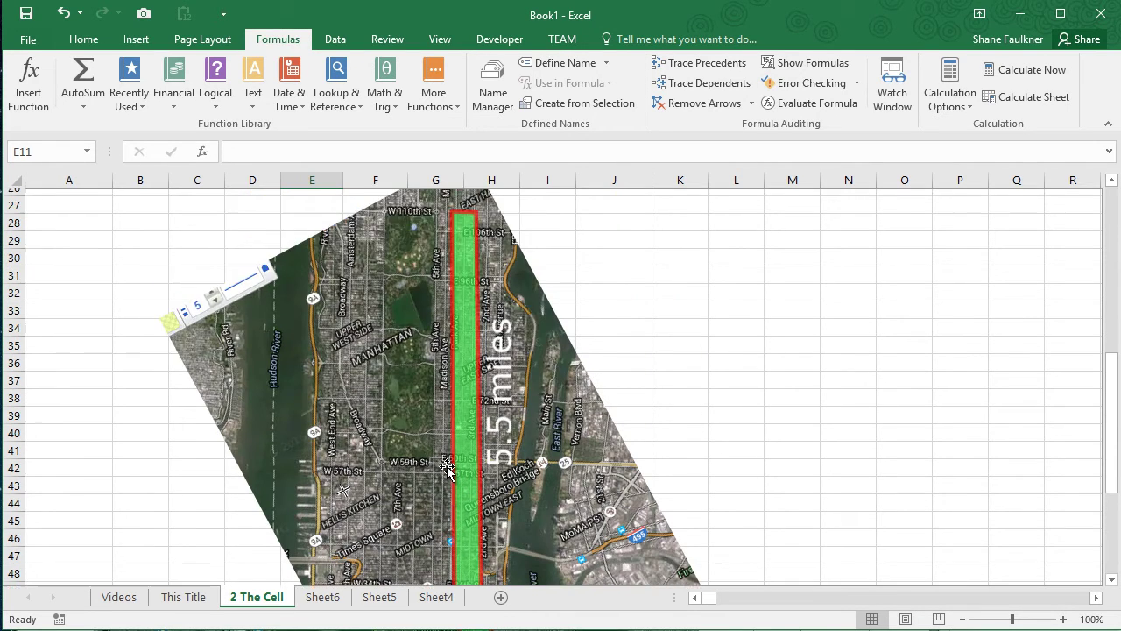
scroll(446, 468, up, 1)
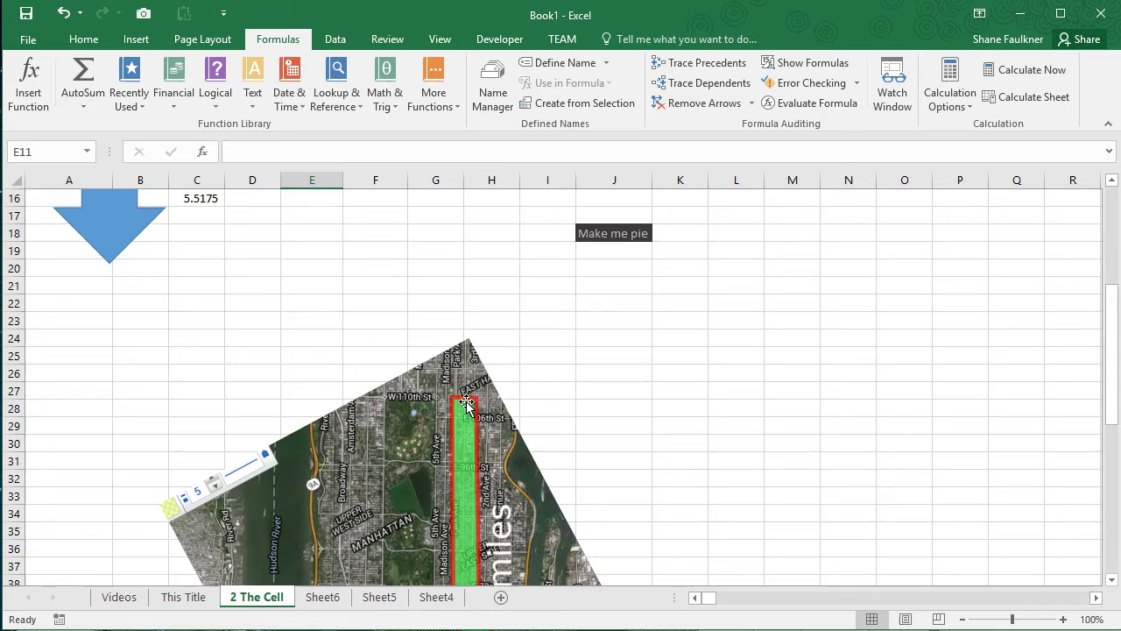
scroll(465, 404, up, 5)
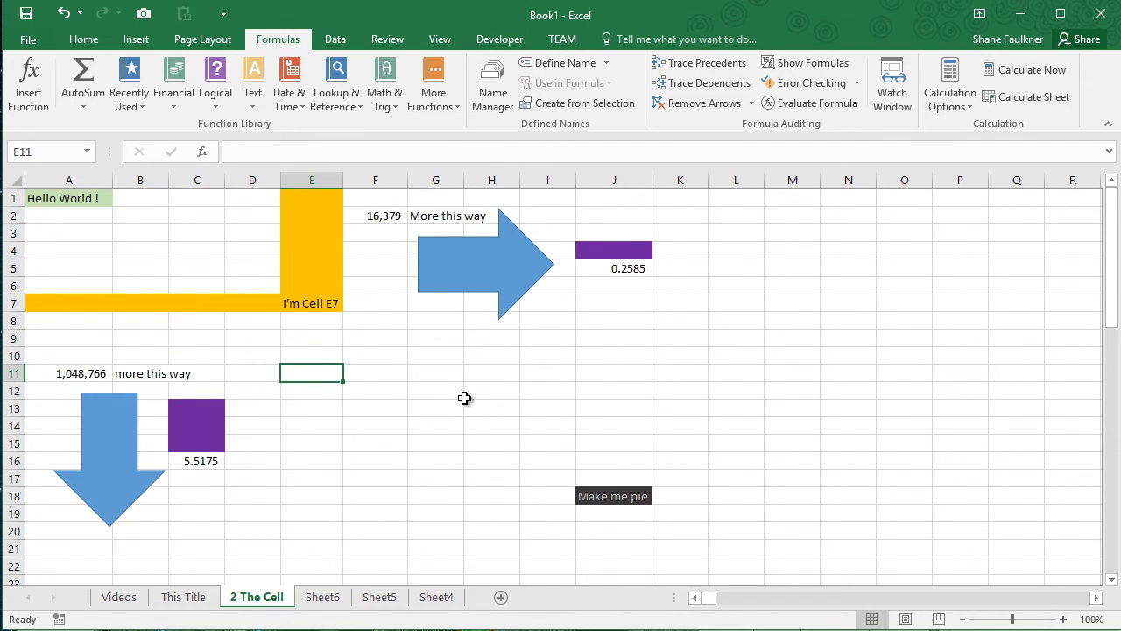
- Enter 'miles' in K5 beside the 0.2585 value
click(615, 254)
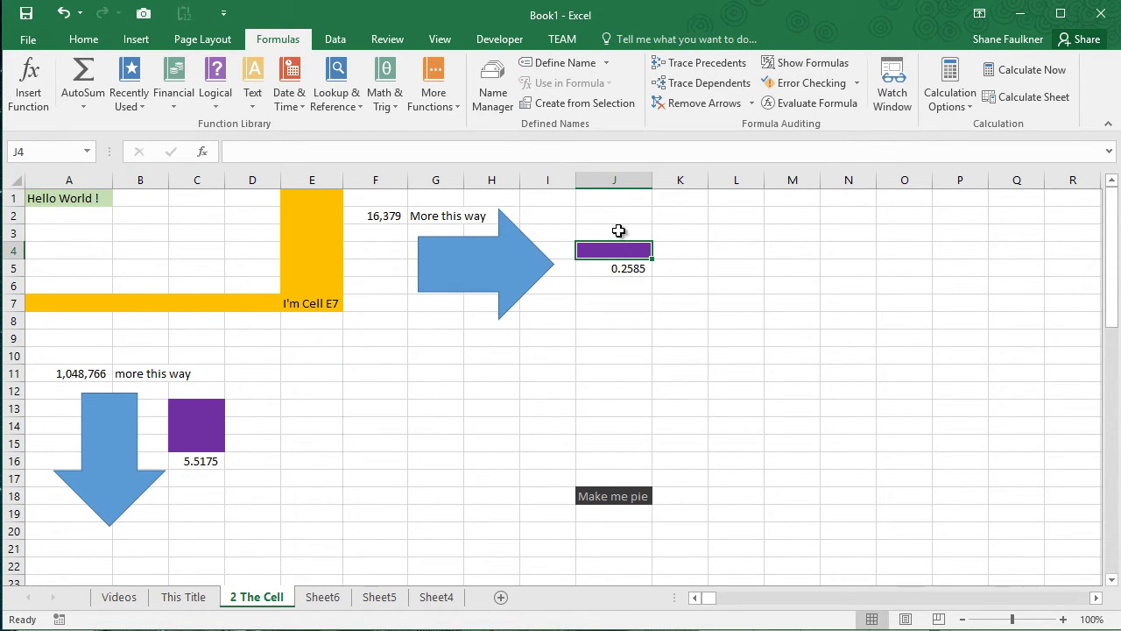
click(672, 273)
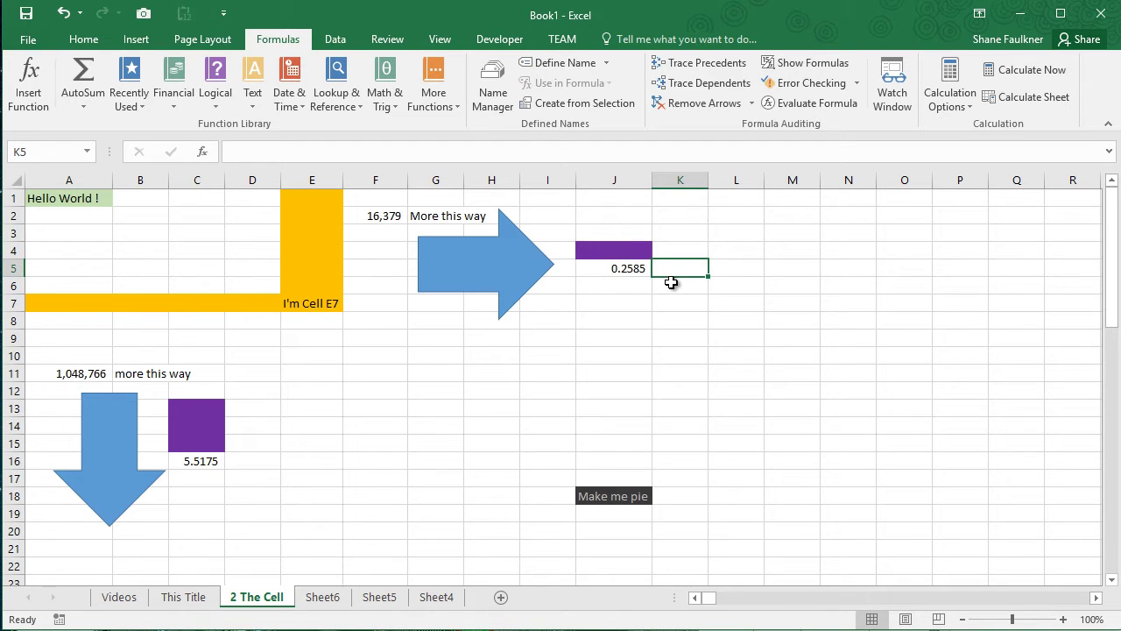
text(,o;)
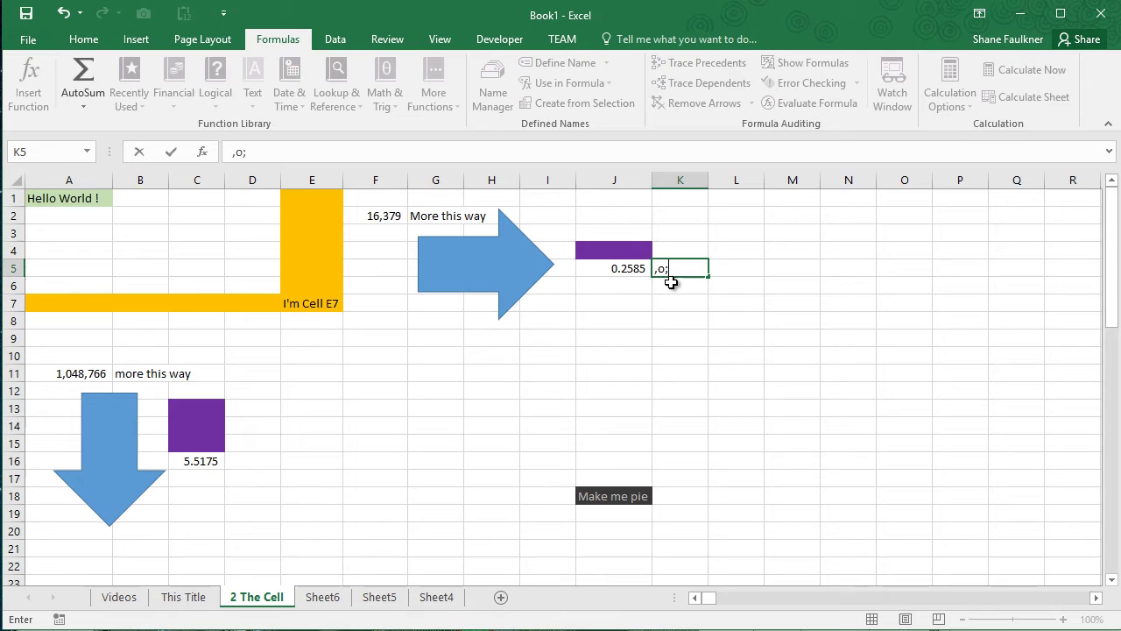
key(BackSpace)
key(BackSpace)
key(BackSpace)
text(miles)
key(Return)
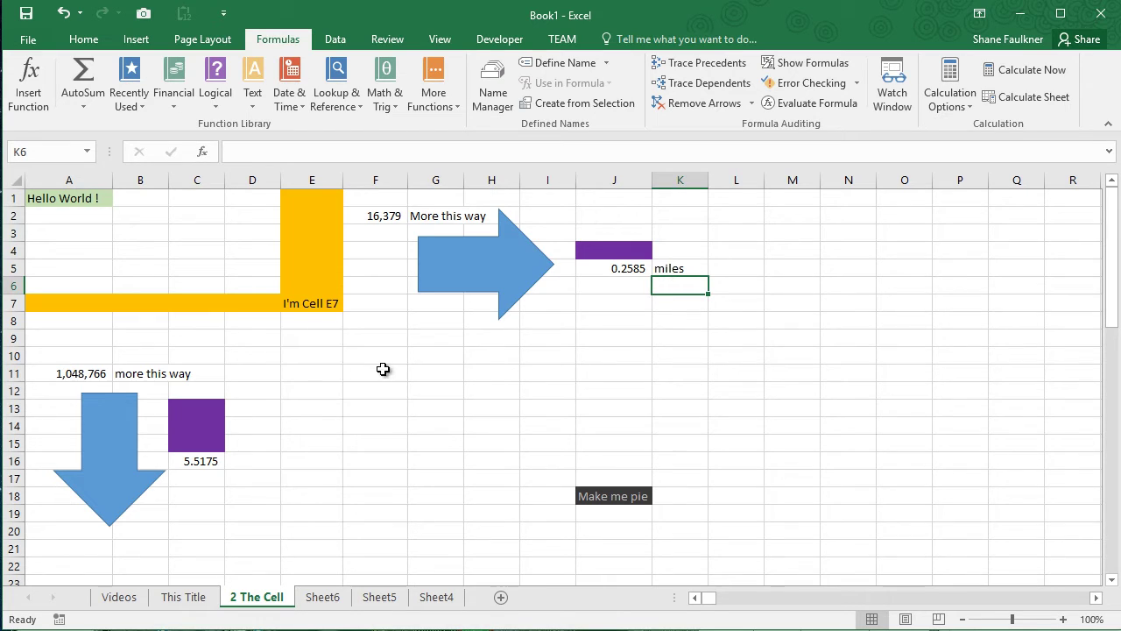
- Enter 'miles' in D16 beside 5.5175, then select empty cell E9
click(245, 459)
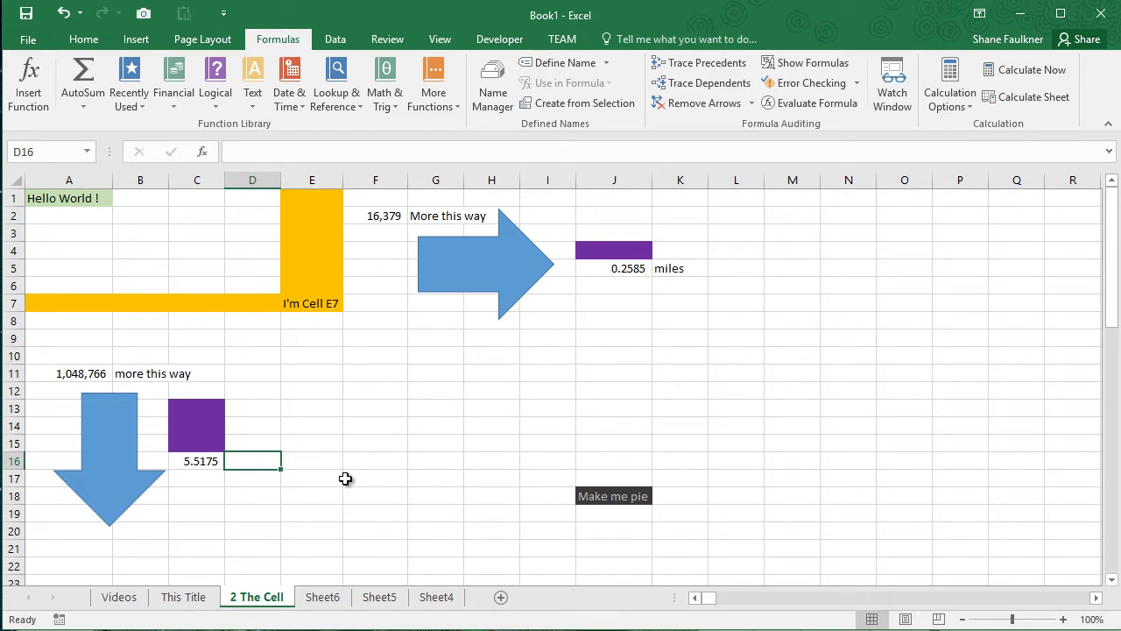
text(miles)
key(Return)
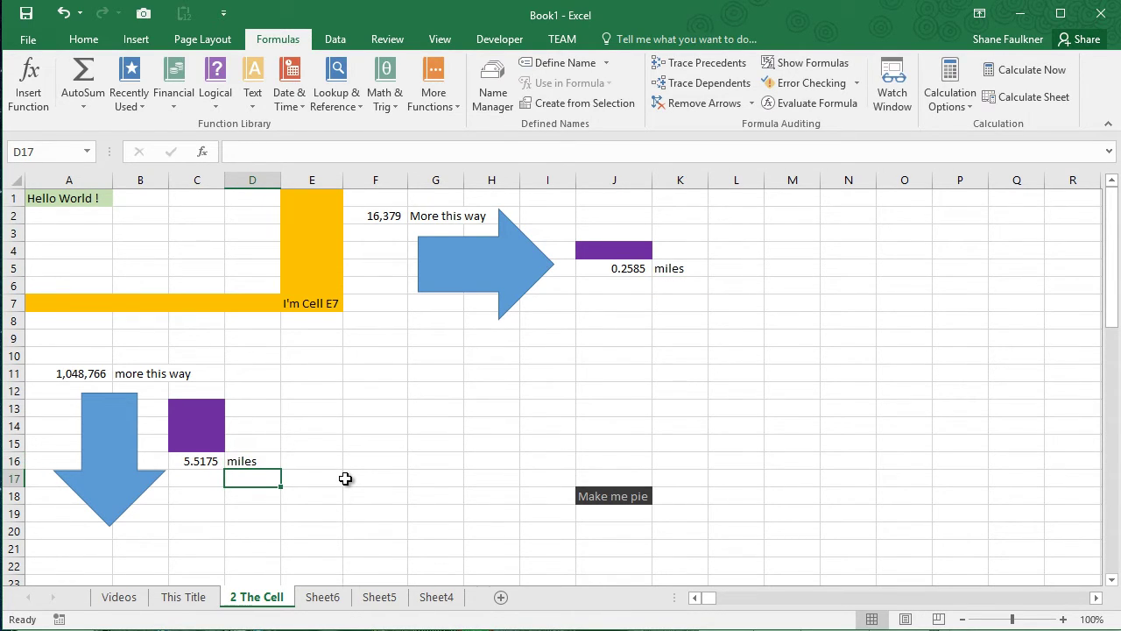
click(296, 342)
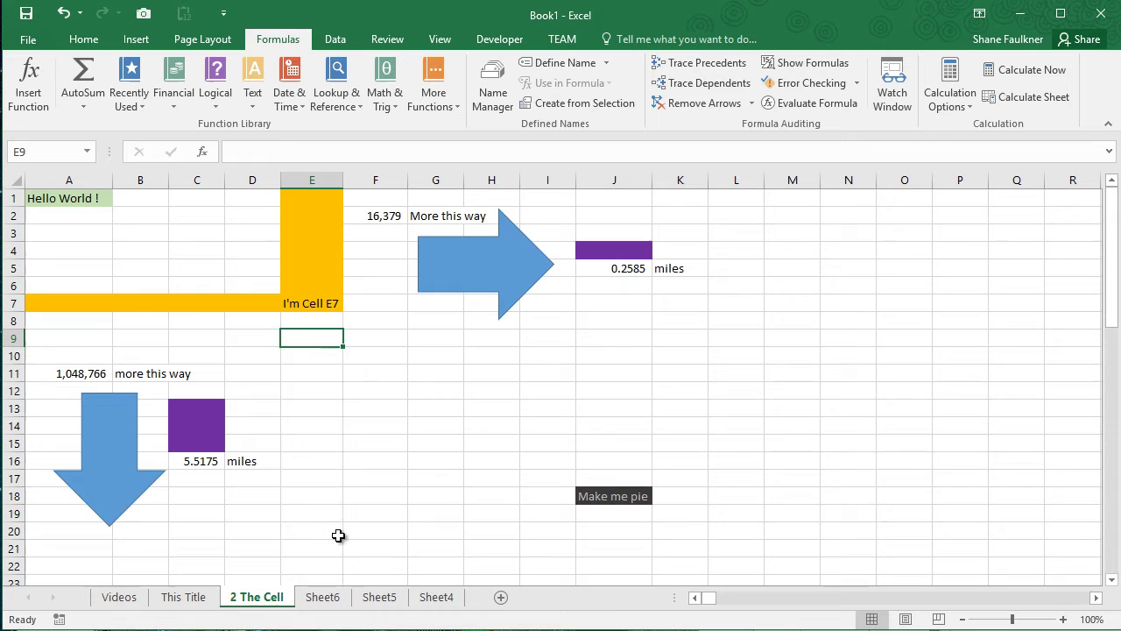
click(323, 597)
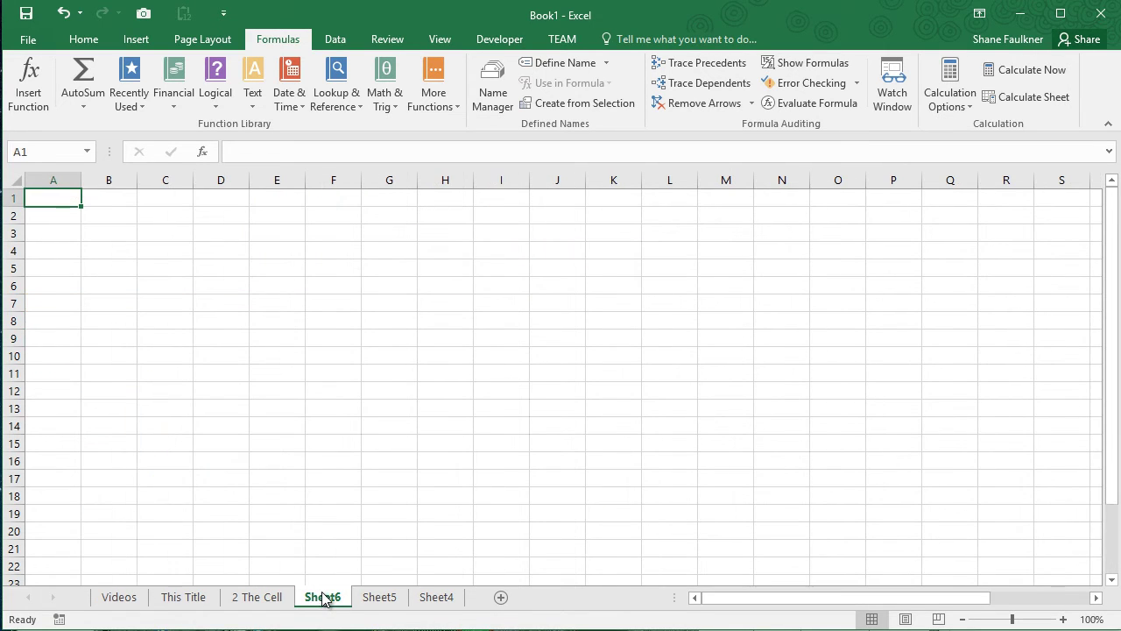
click(379, 599)
click(425, 599)
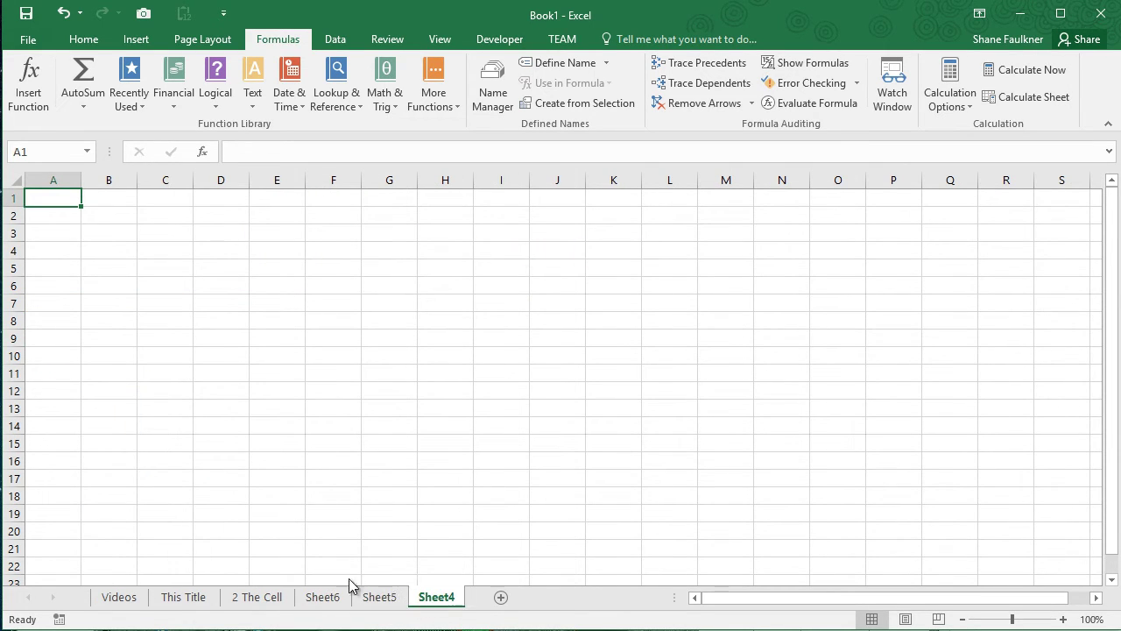
click(280, 598)
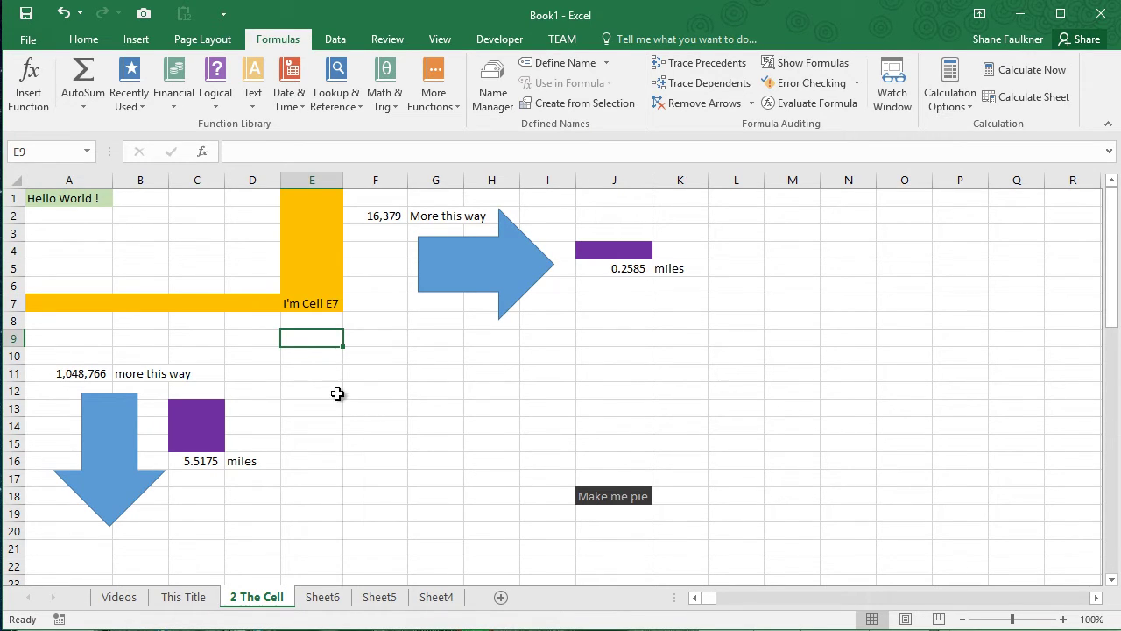
click(156, 217)
click(93, 202)
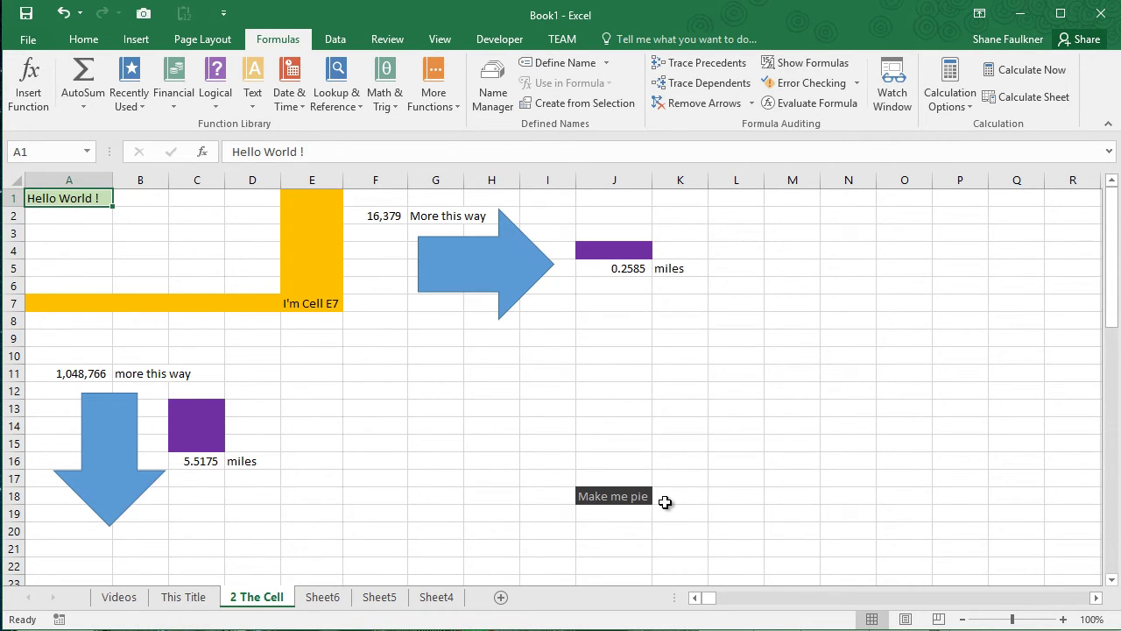
key(Right)
key(Down)
key(Left)
key(Up)
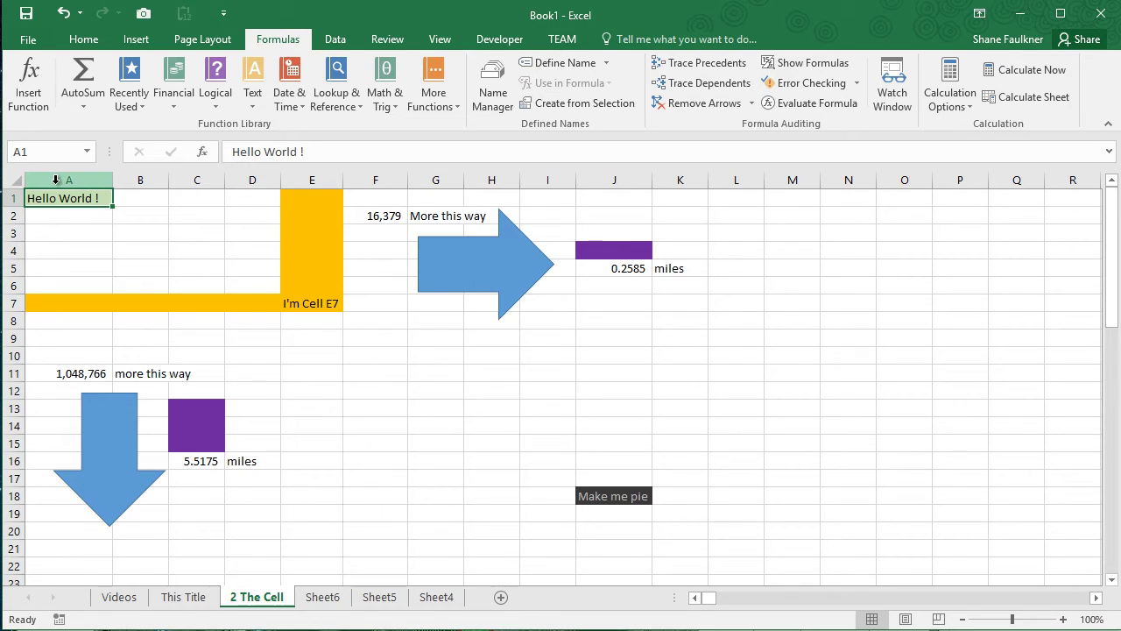
- Select E7, then all of column E, then all of row 7, then E7 again
click(309, 301)
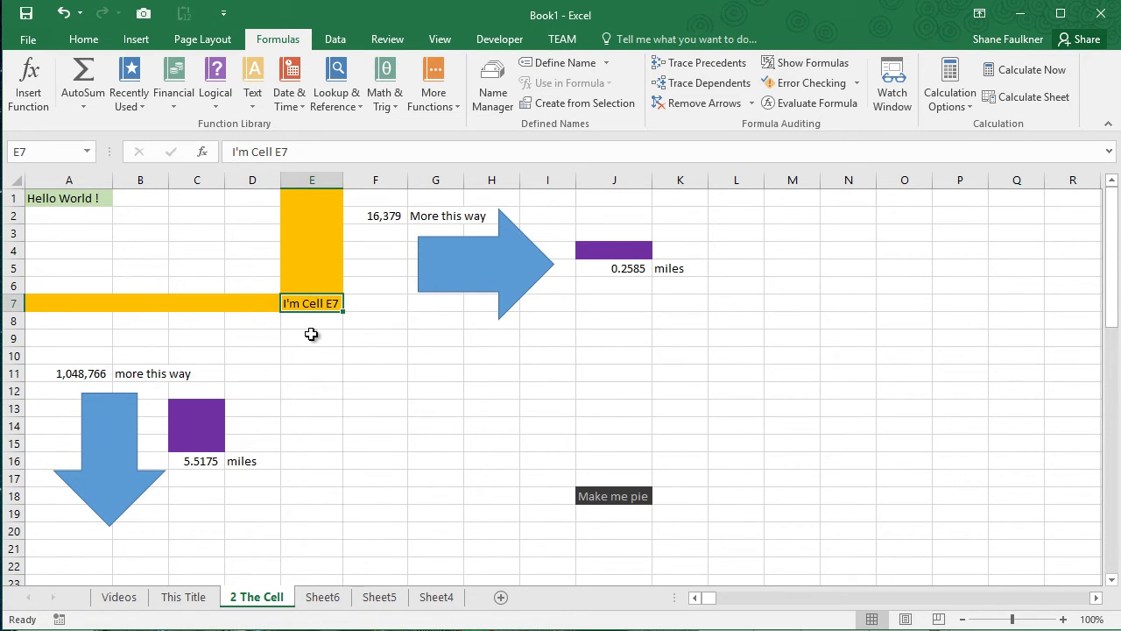
click(333, 181)
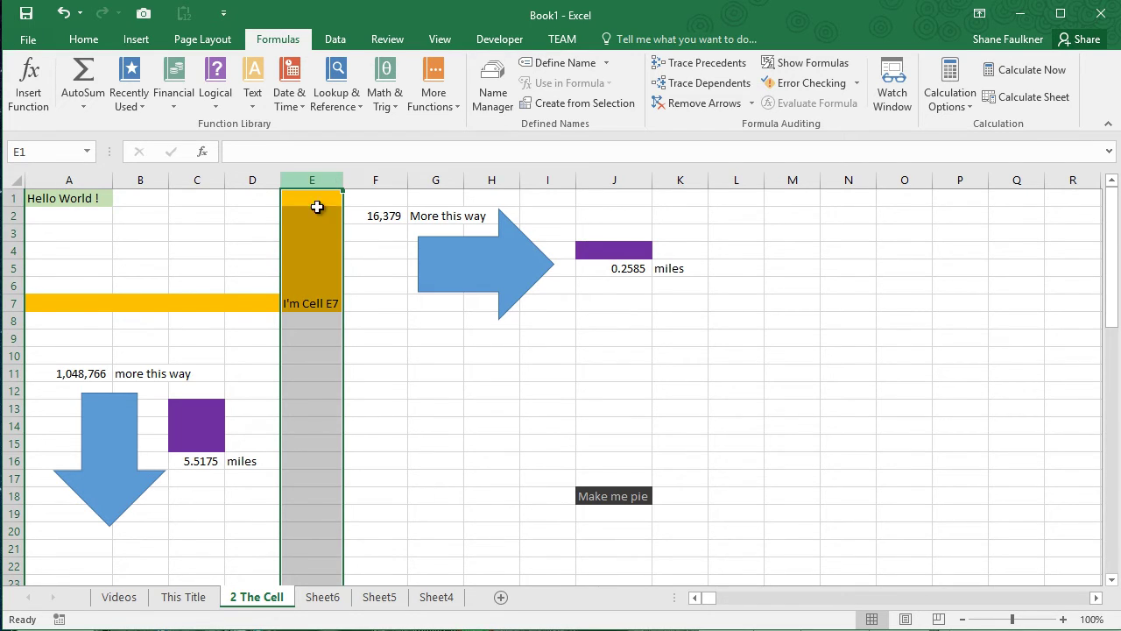
click(12, 303)
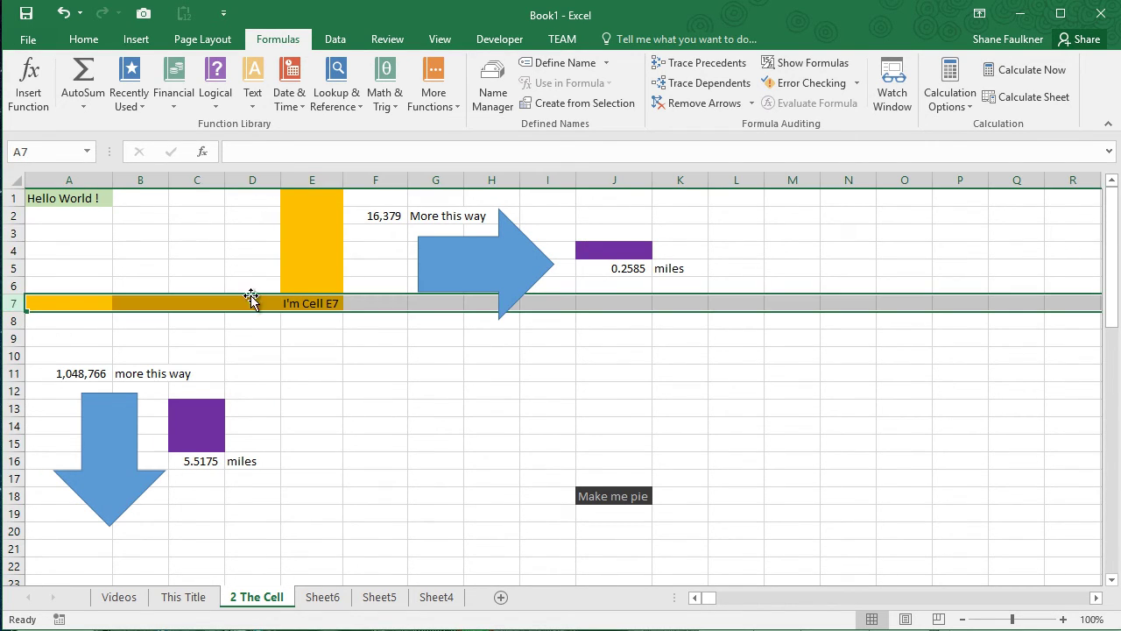
click(311, 303)
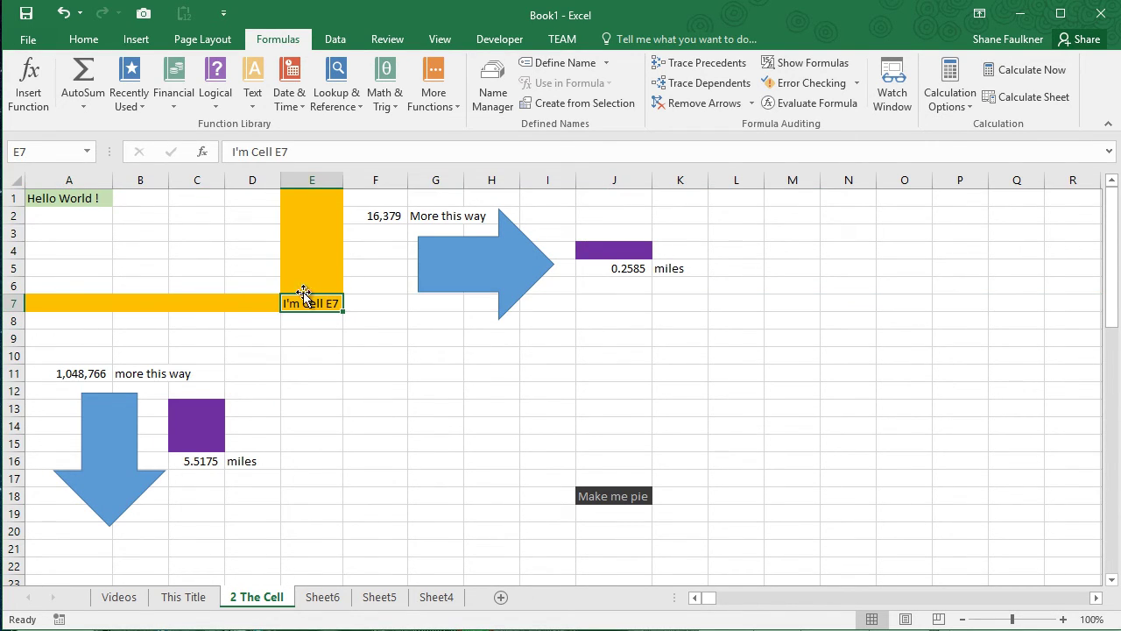
- Jump to cell J18 by entering J18 in the Name Box
click(40, 156)
text(J18)
key(Return)
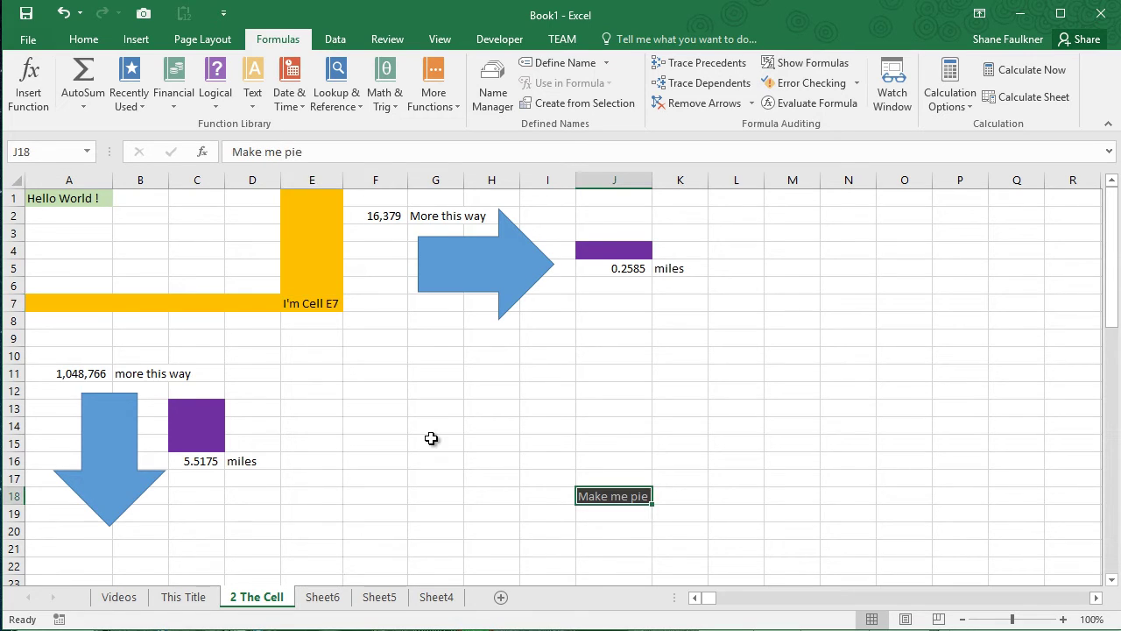
- Name cell J18 'Pie' through the Name Box
click(54, 152)
text(Pie)
key(Return)
- Step between J17 and J18 to confirm the Name Box shows Pie for J18
key(Left)
key(Right)
key(Up)
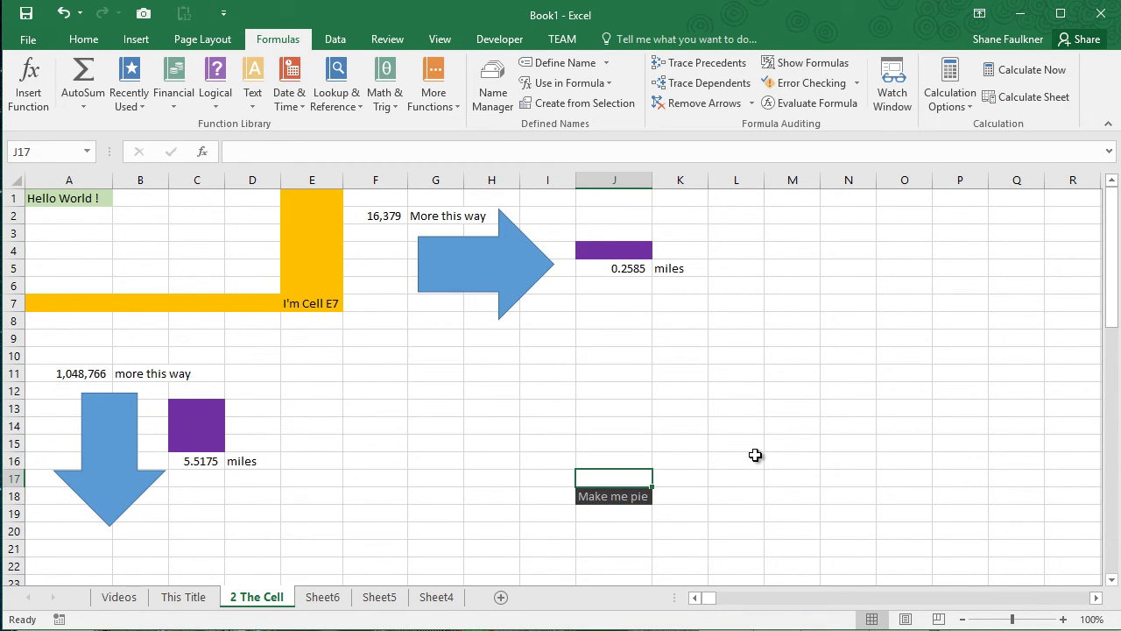
key(Down)
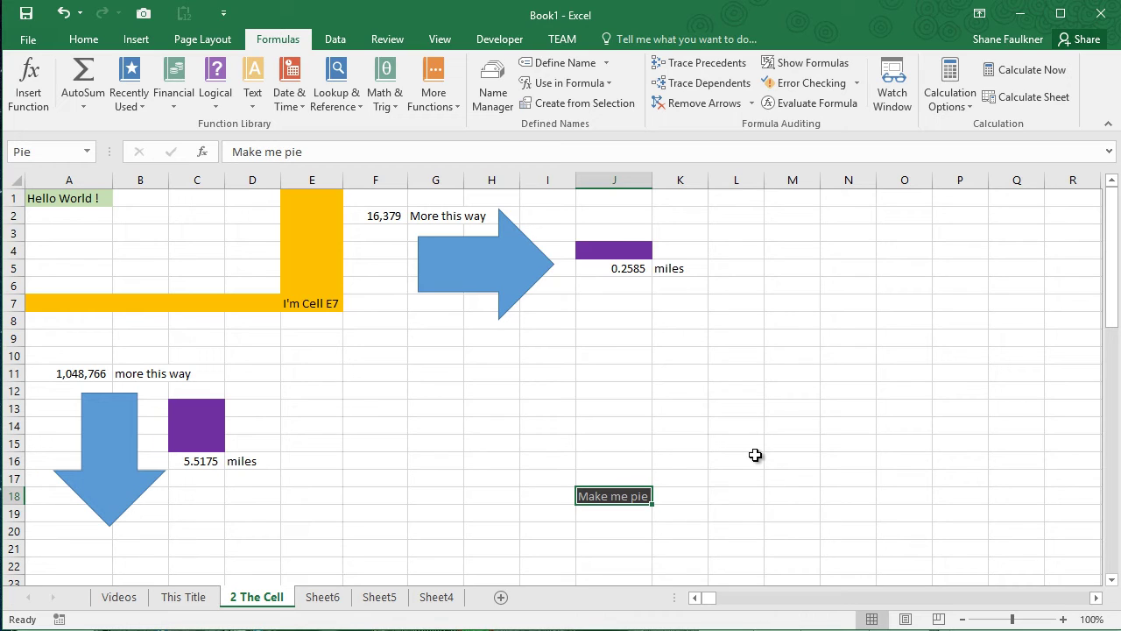
click(596, 492)
key(Up)
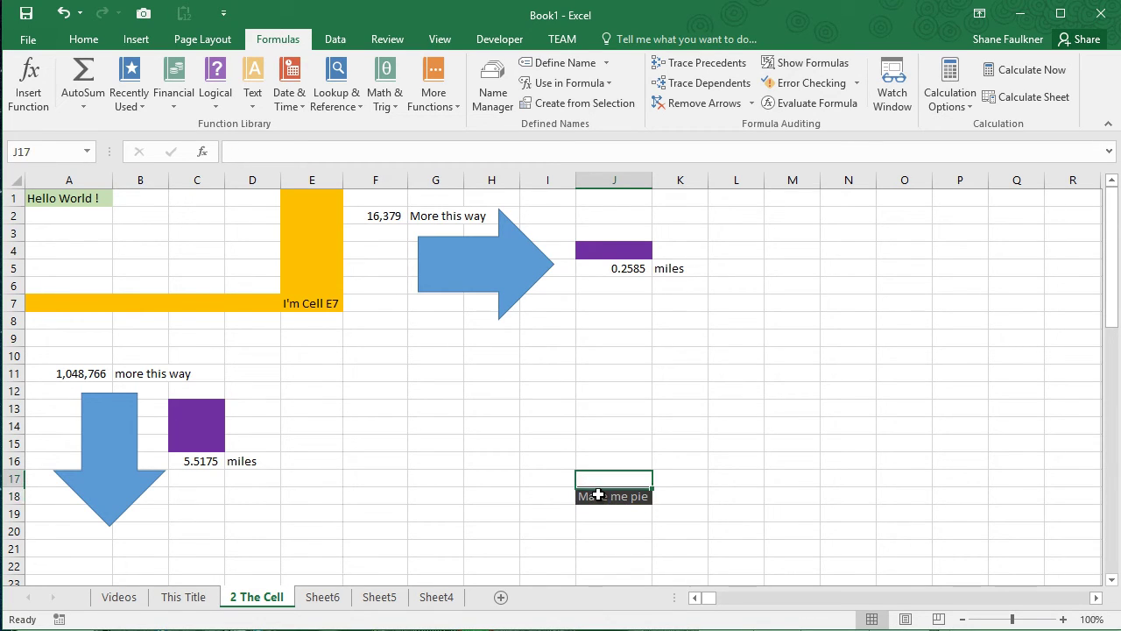
key(Down)
key(Up)
key(Down)
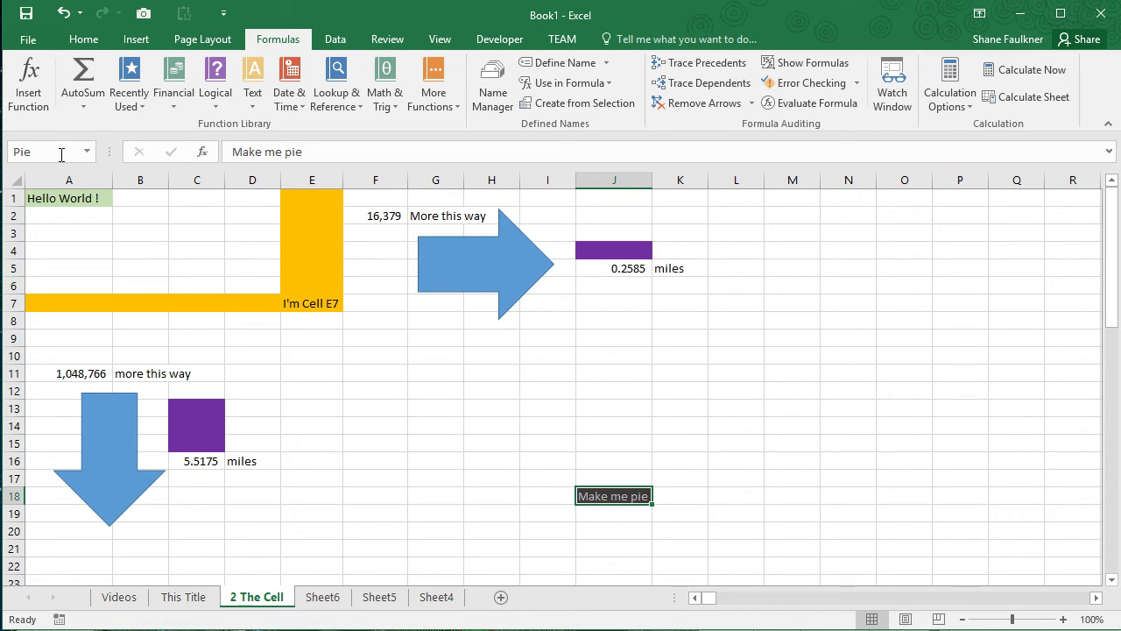
- Travel out to AR1402, then choose Pie from the Name Box list to return to J18
click(727, 467)
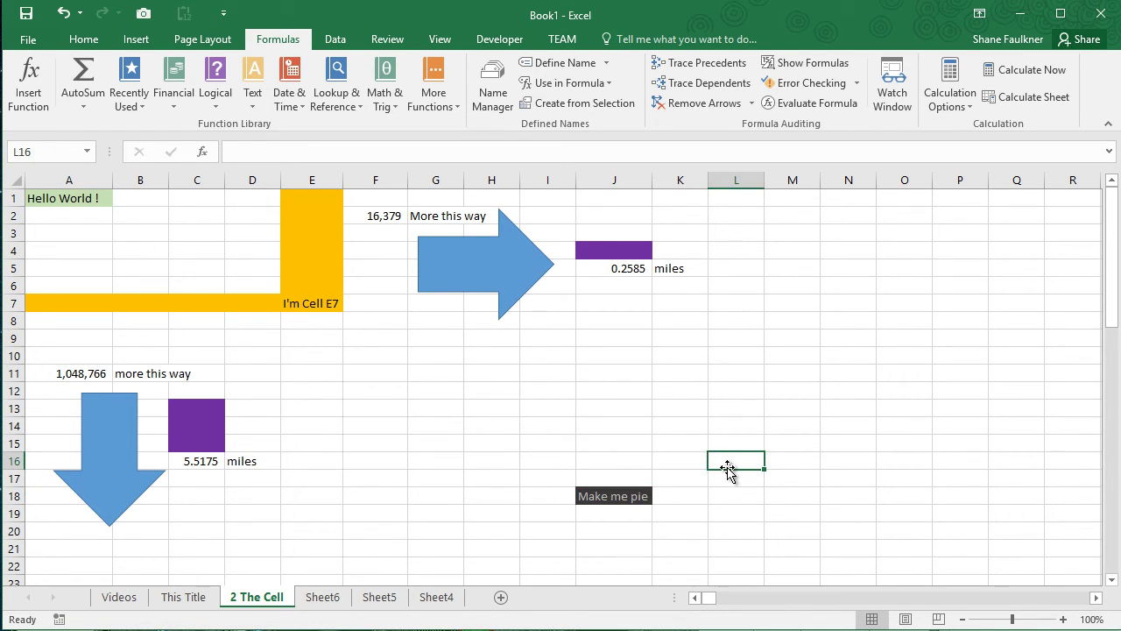
key(Right)
key(Right)
key(Right)
key(Right)
key(Right)
key(Right)
key(Right)
key(Right)
key(Right)
key(Right)
key(Right)
key(Right)
key(Right)
key(Right)
key(Right)
key(Right)
key(Right)
key(Right)
key(Right)
key(Right)
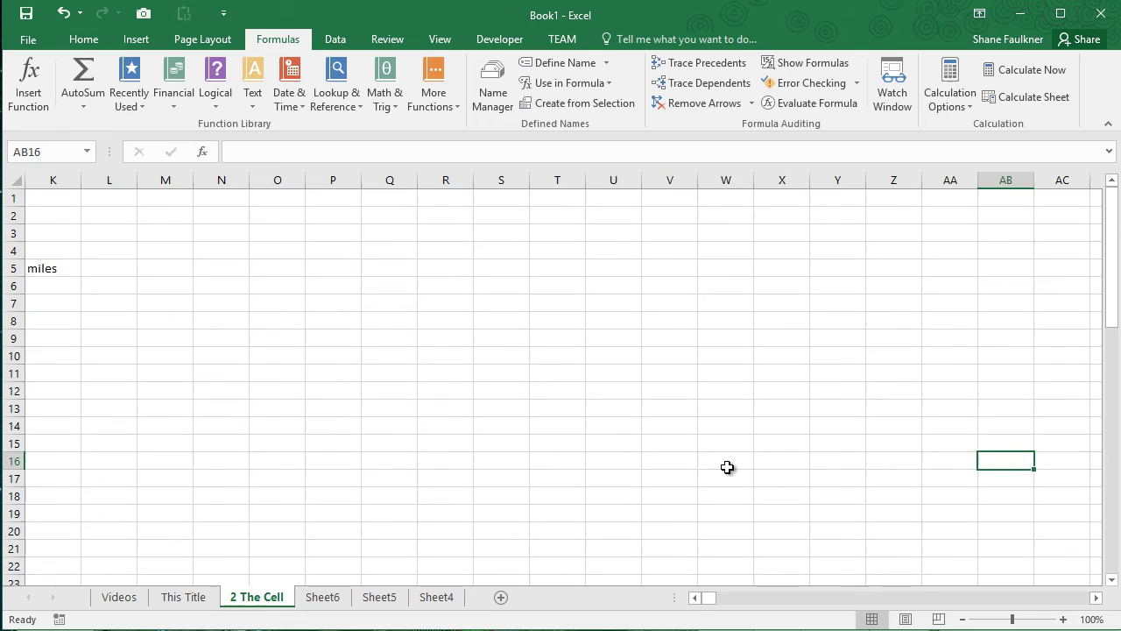
key(Right)
key(Right)
key(Right)
key(Right)
key(Right)
key(Right)
key(Right)
key(Down)
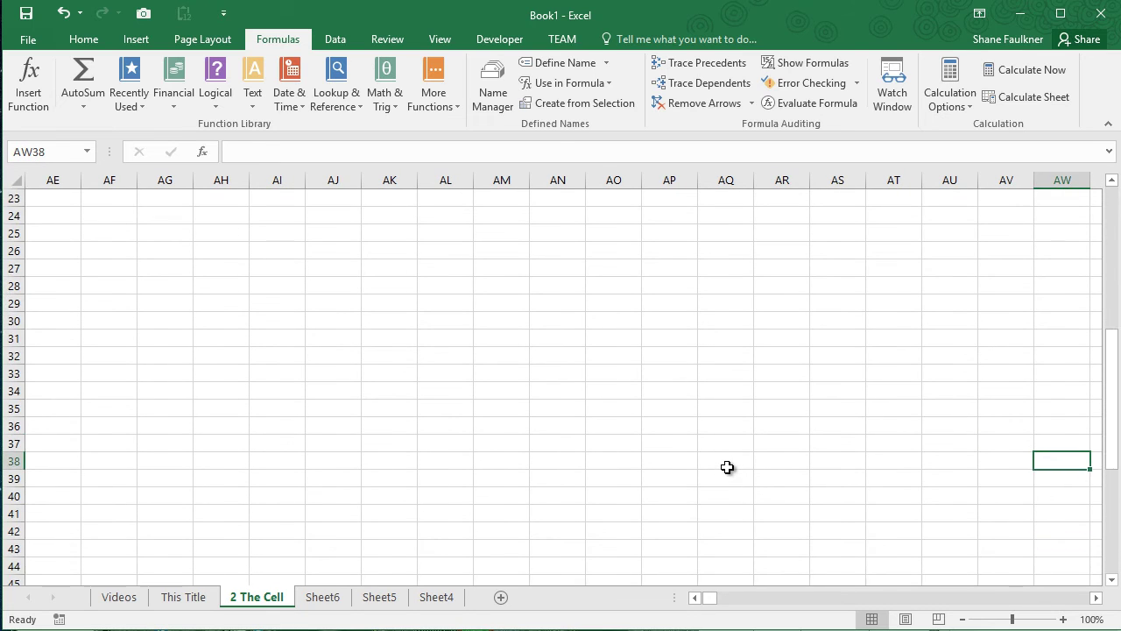
key(Down)
key(Left)
key(Left)
key(Left)
key(Left)
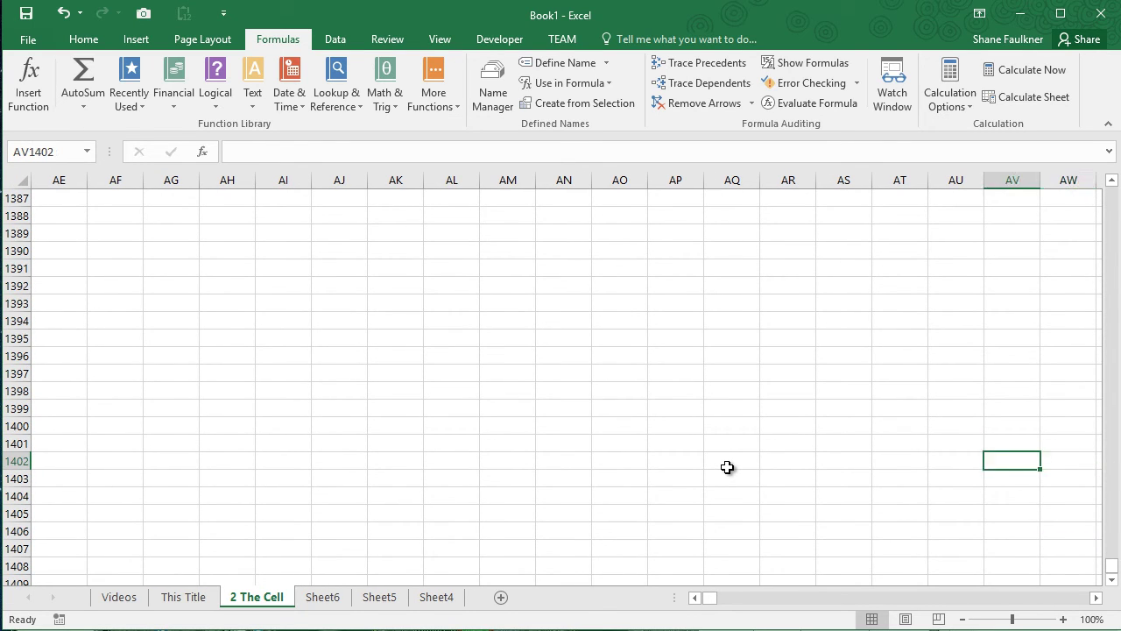
key(Left)
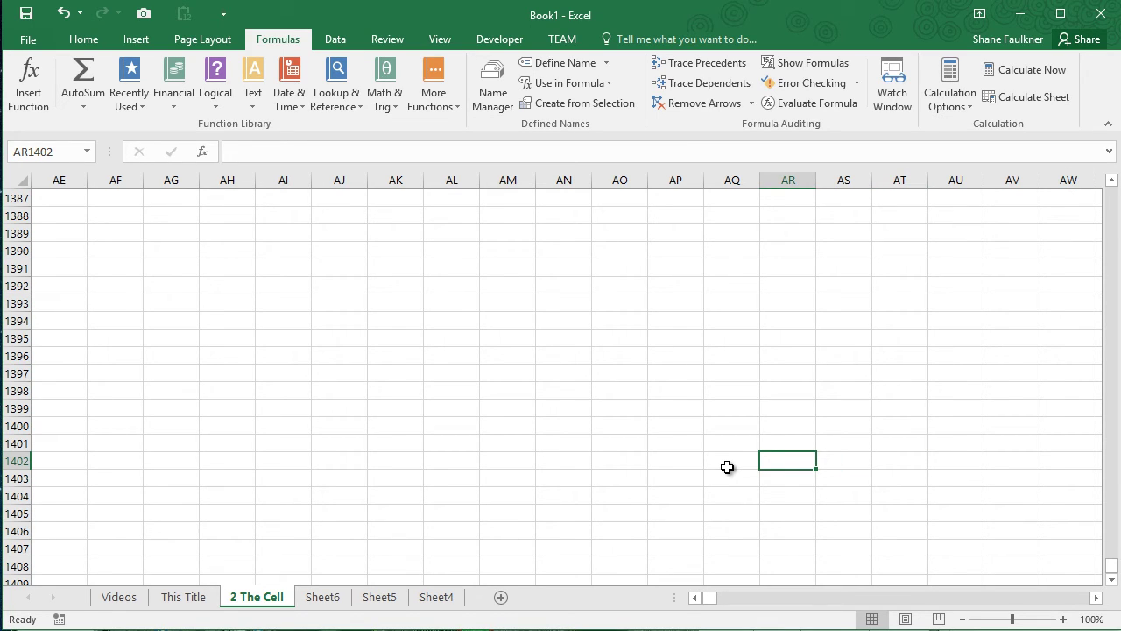
click(89, 152)
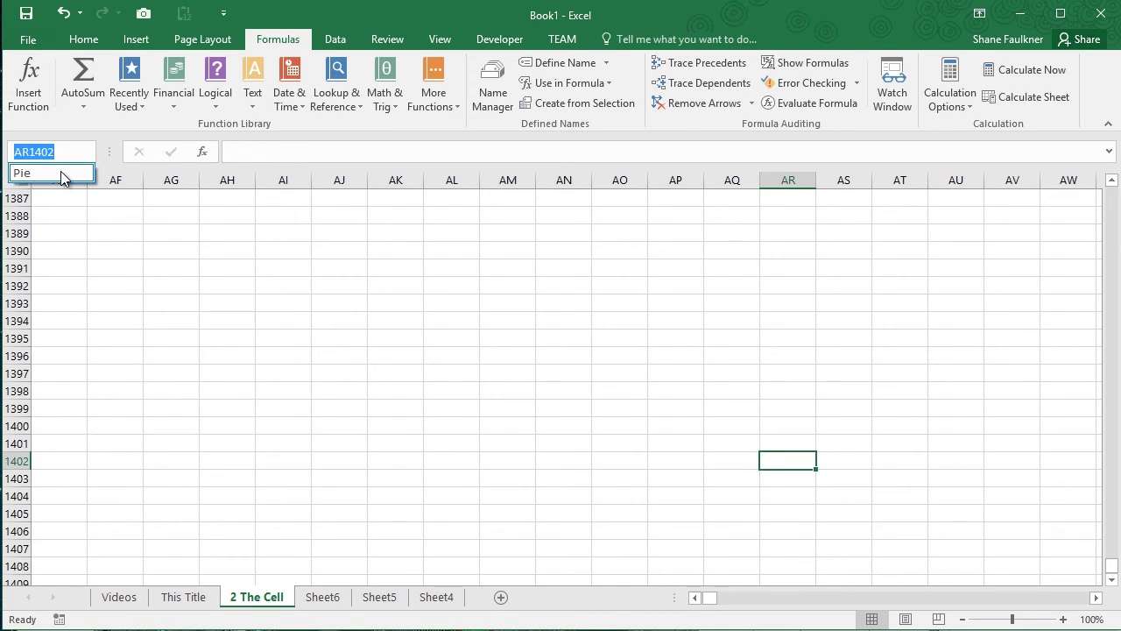
click(61, 173)
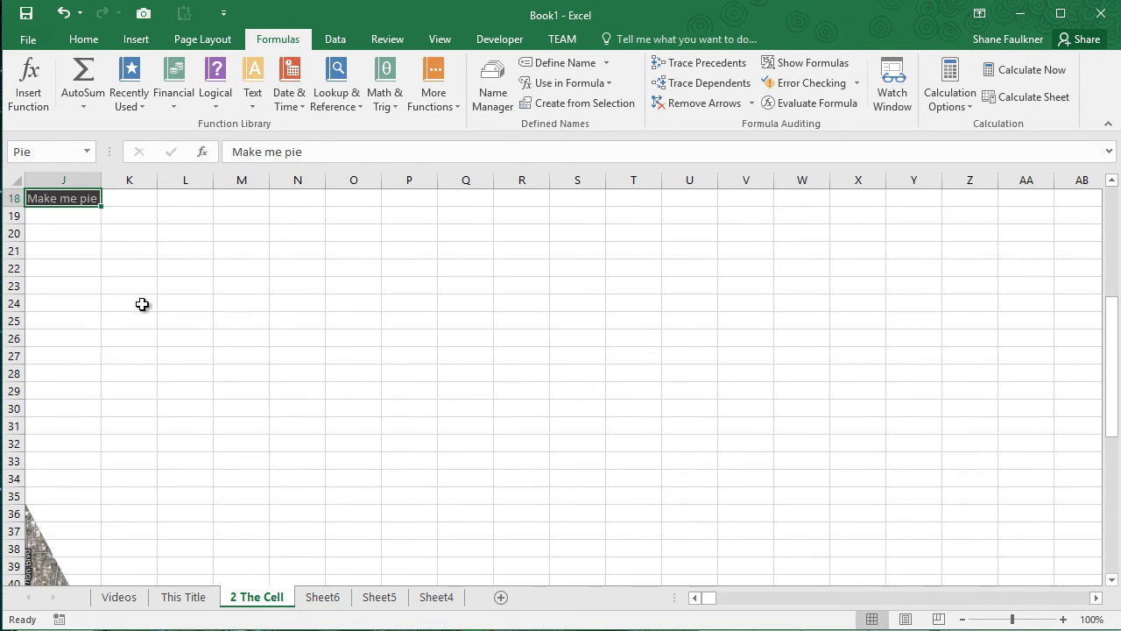
- Scroll back to column A, row 1 so Hello World, the arrows and J18 show
scroll(142, 304, up, 3)
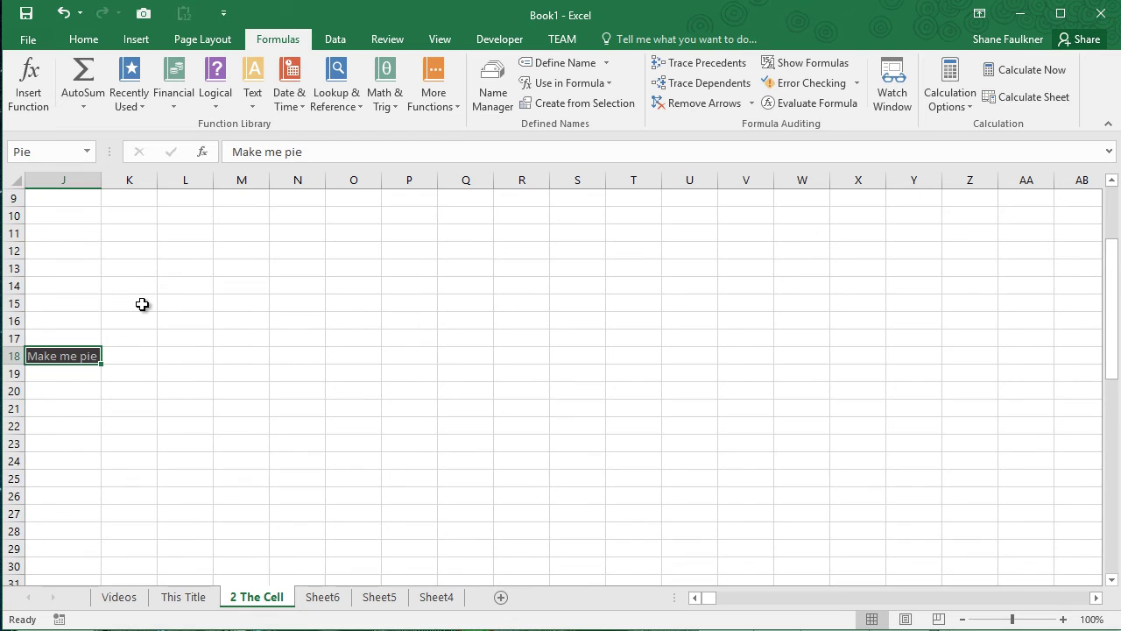
click(702, 599)
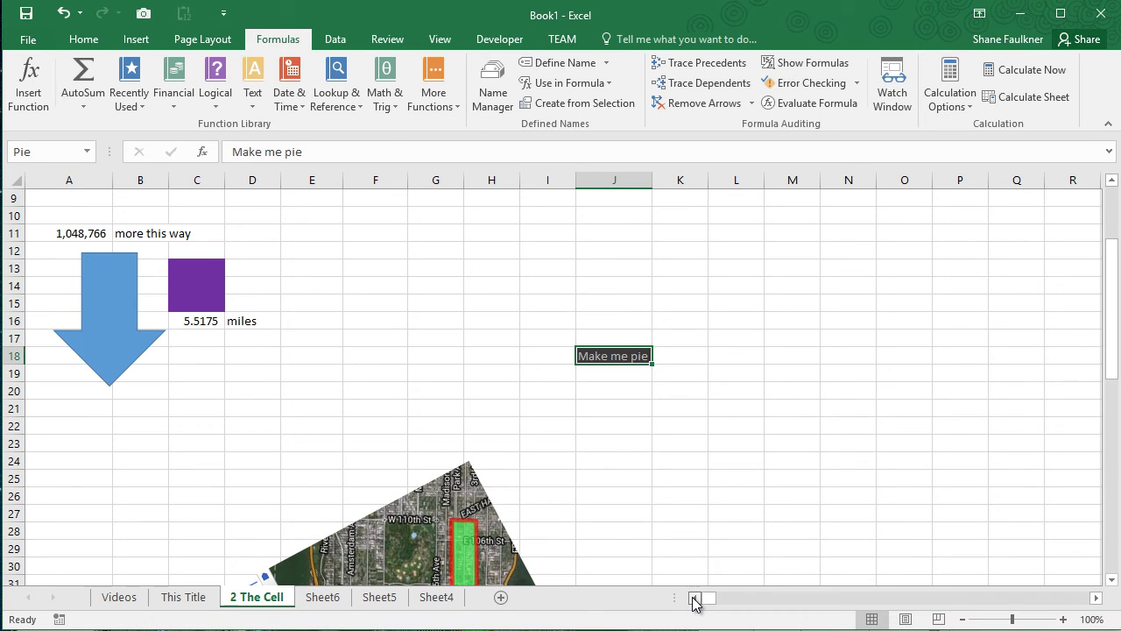
scroll(719, 517, up, 3)
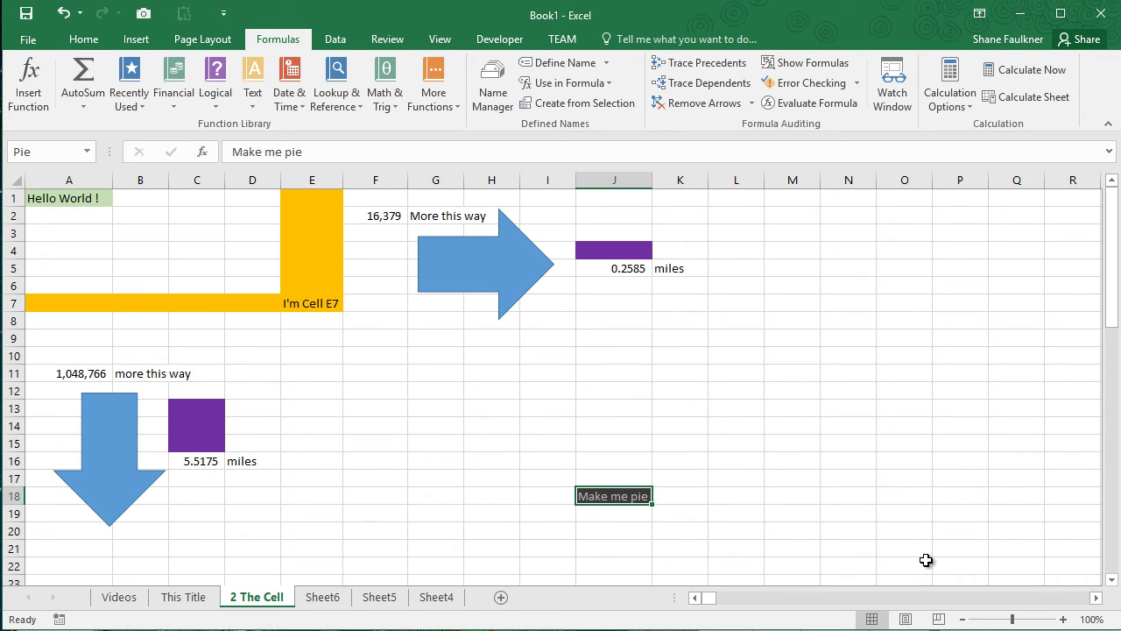
- Replace 'Make me pie' in the Pie cell J18 with 3.14
text(3.14)
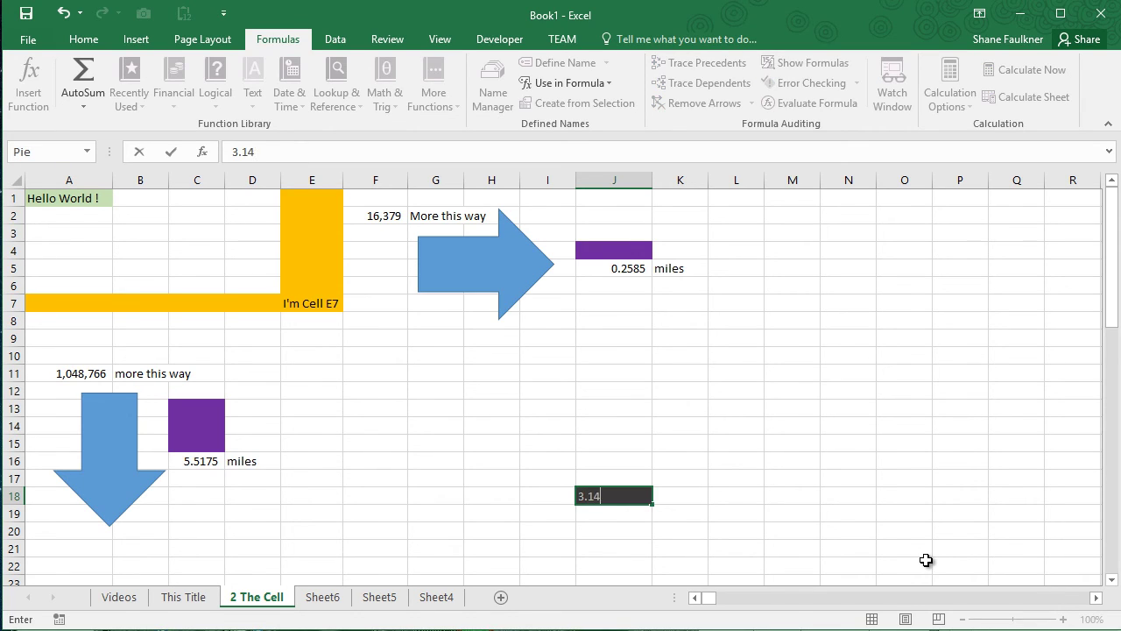
key(Return)
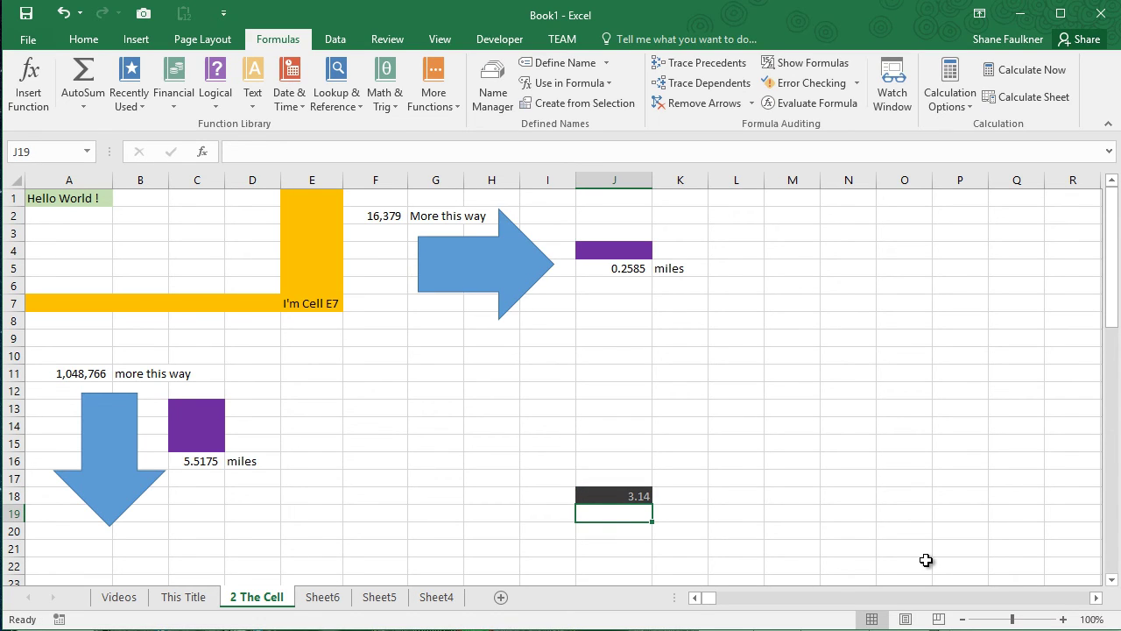
key(Up)
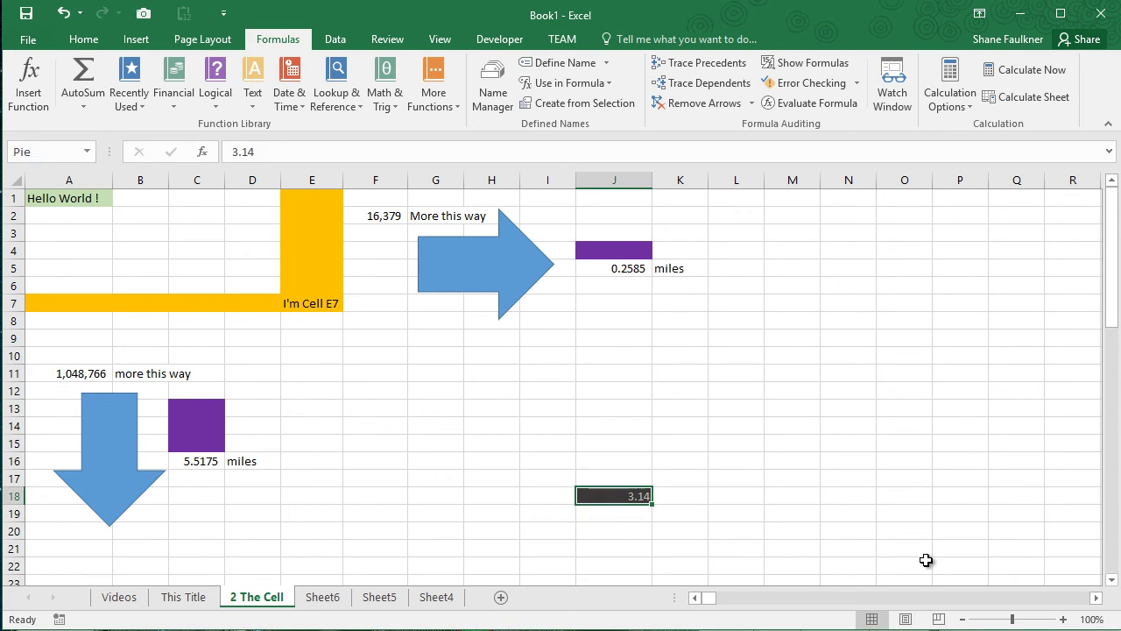
- Arrow the active cell around the sheet from I18 up toward F12
key(Left)
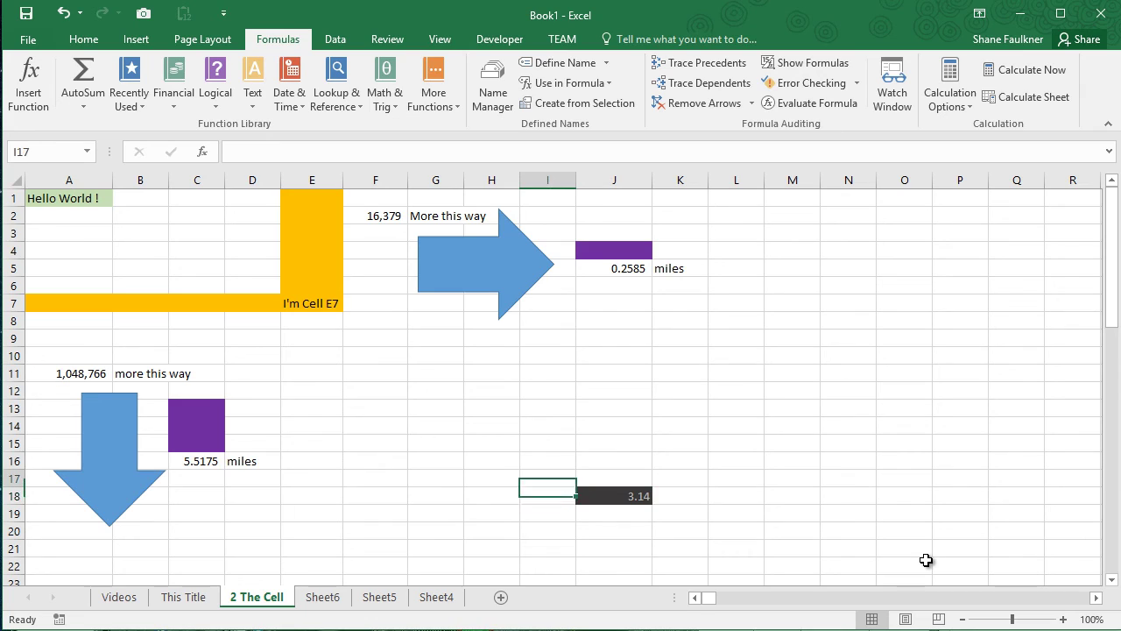
key(Up)
key(Up)
key(Left)
key(Left)
key(Up)
key(Up)
key(Up)
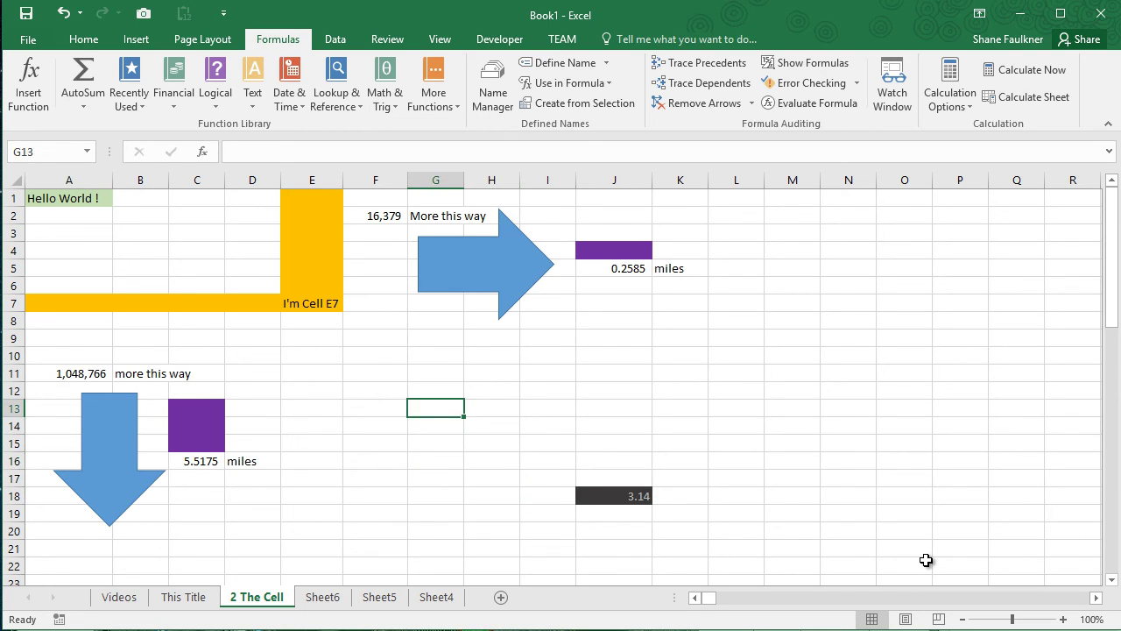
key(Left)
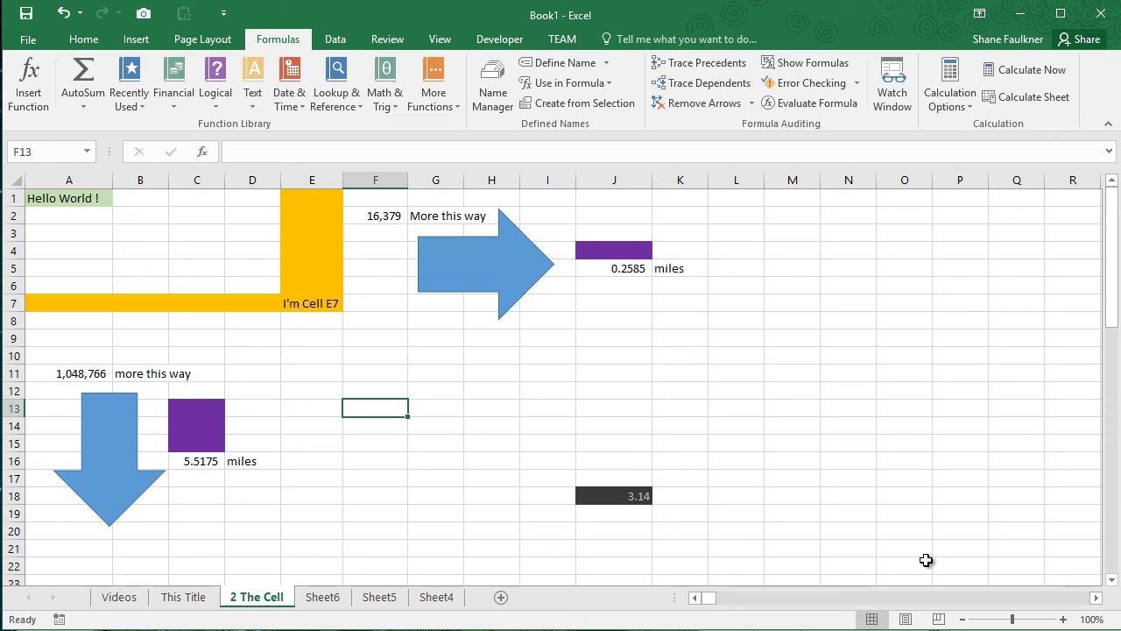
key(Up)
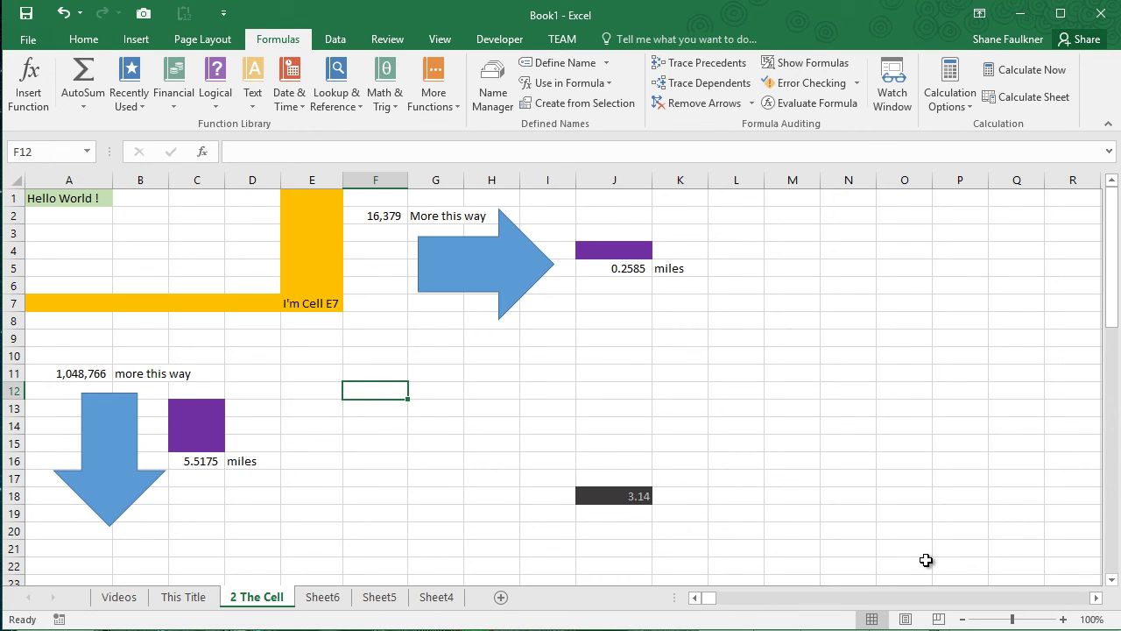